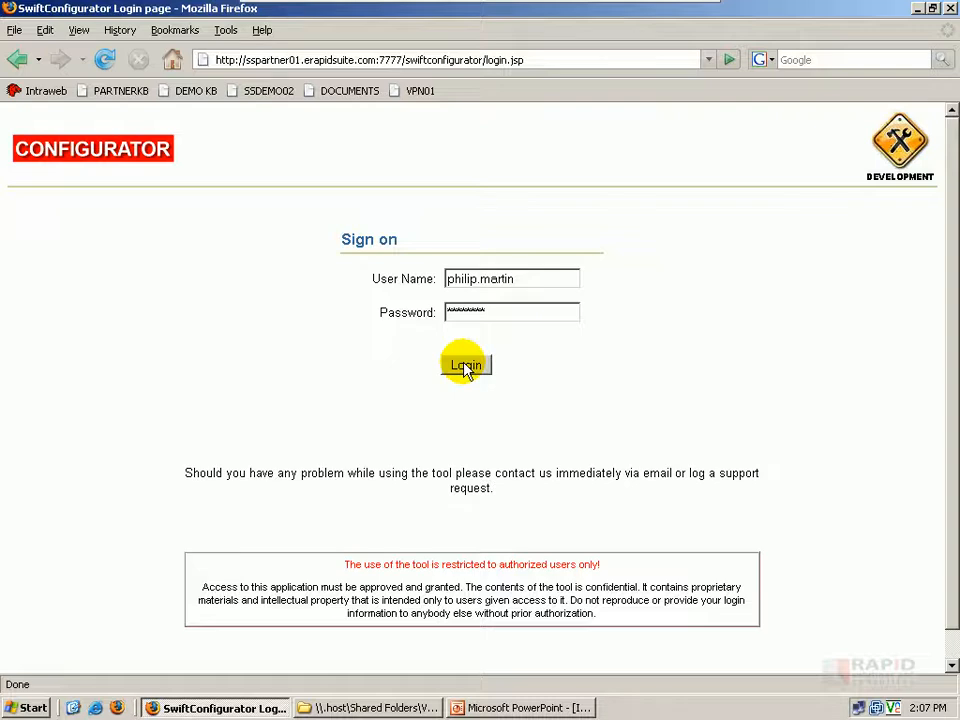
Sign in with the prefilled credentials and export the inventories of ERP Super Scenario from Scenario Maintenance
click(468, 367)
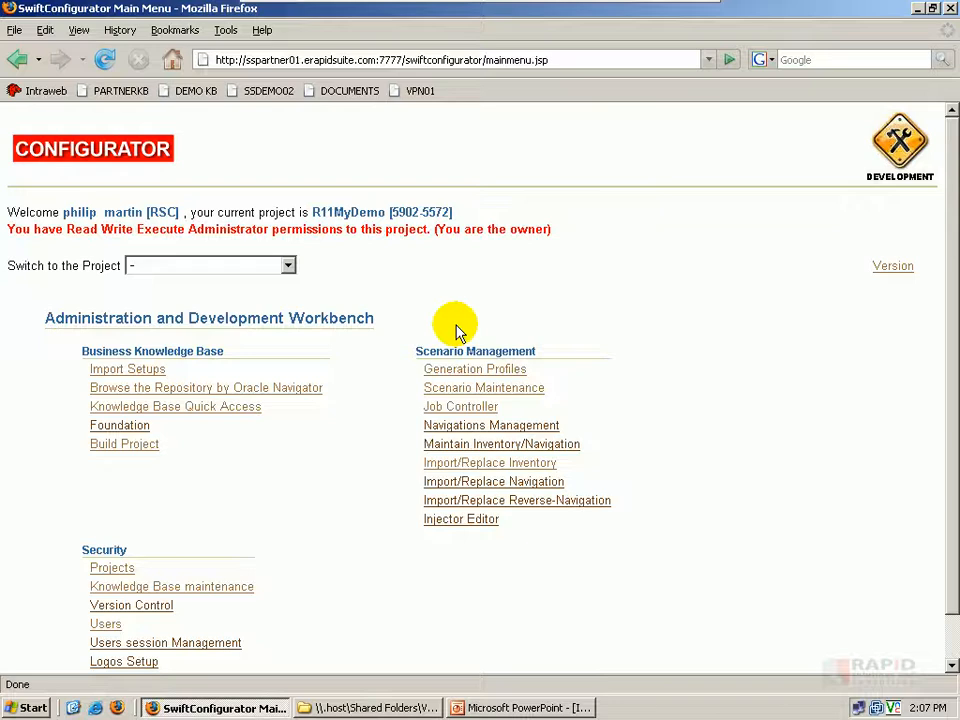
click(512, 392)
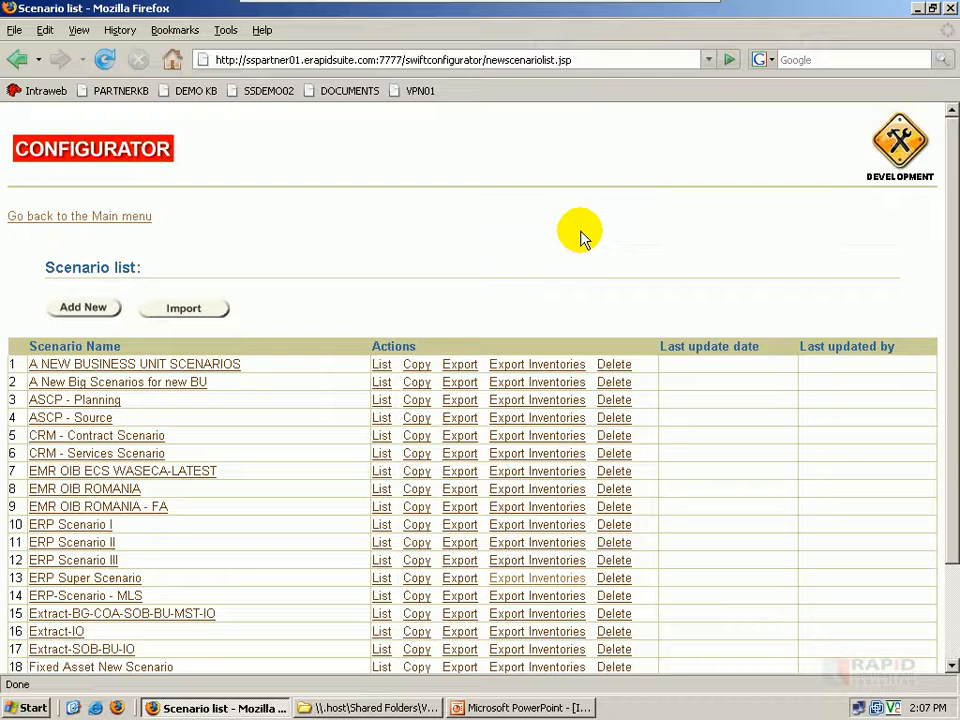
scroll(583, 237, down, 3)
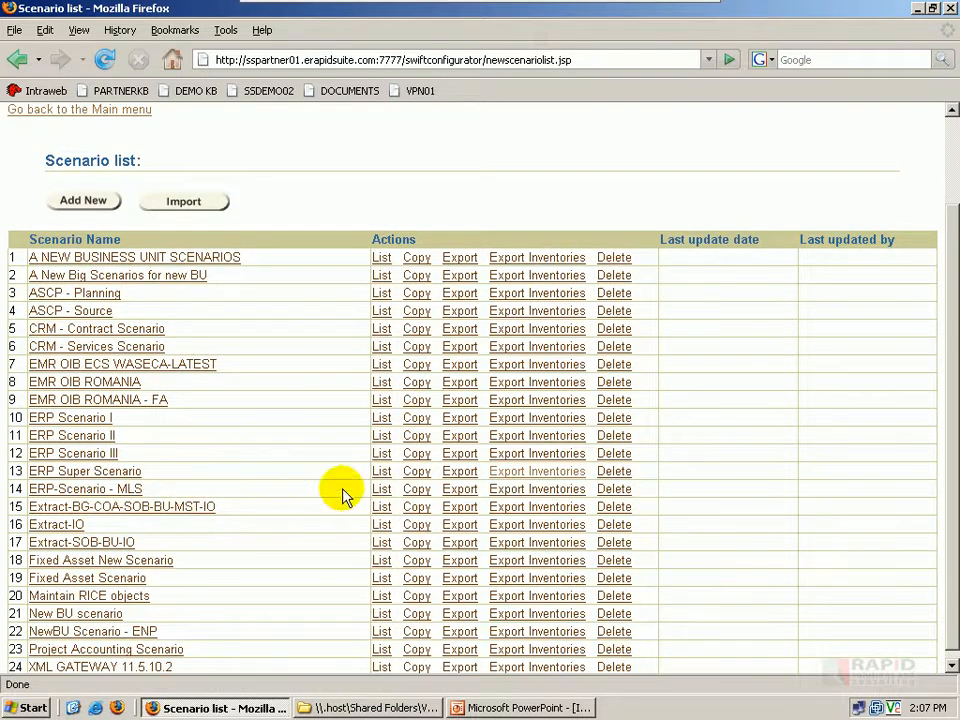
click(530, 477)
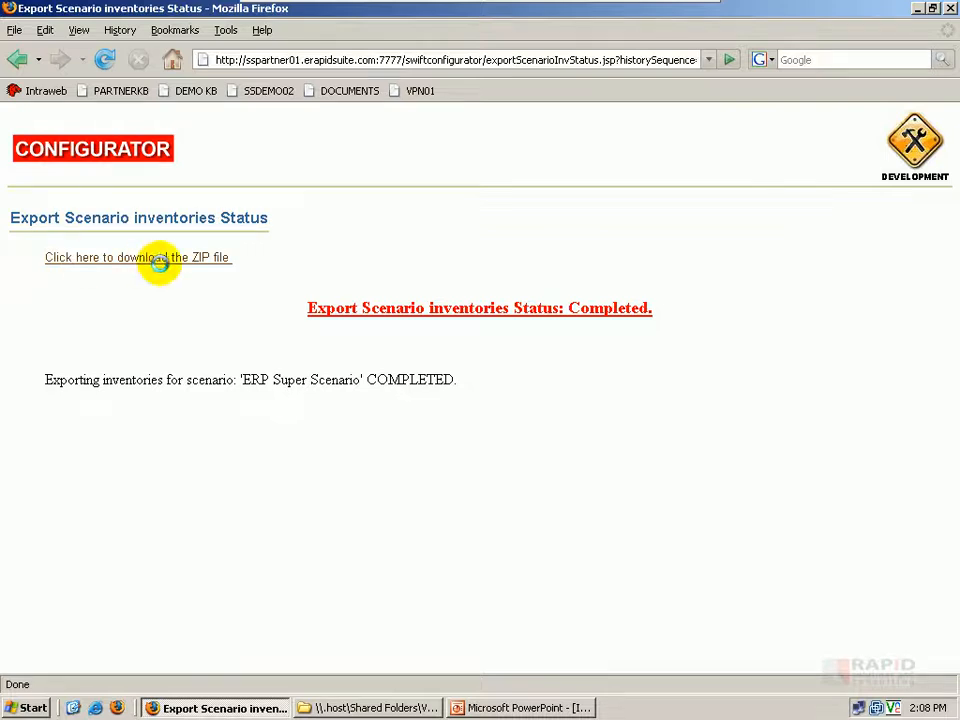
click(319, 244)
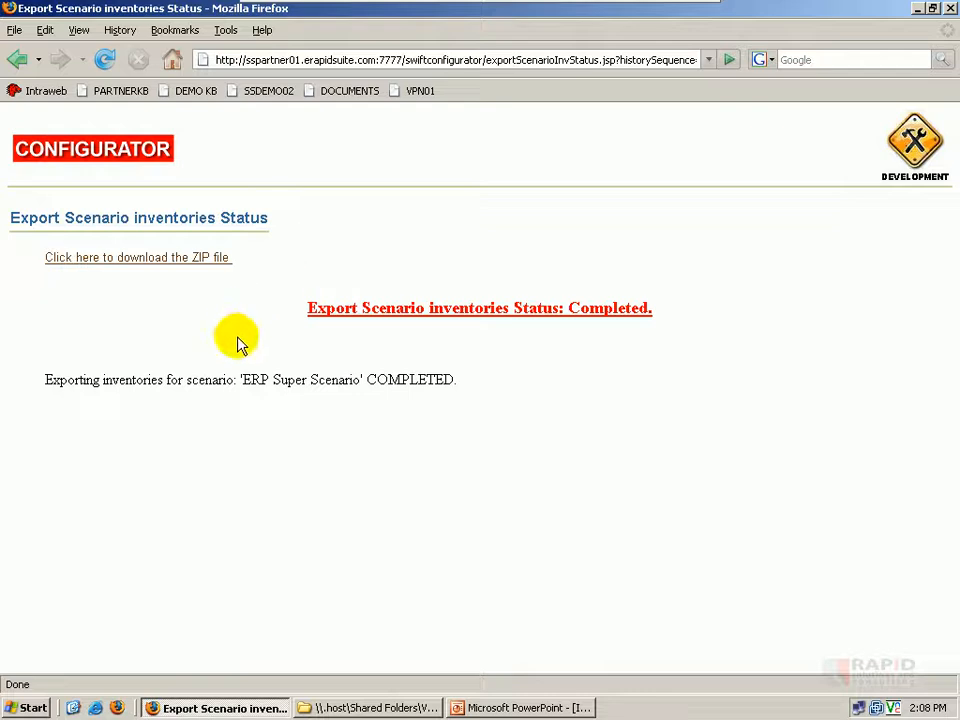
click(139, 258)
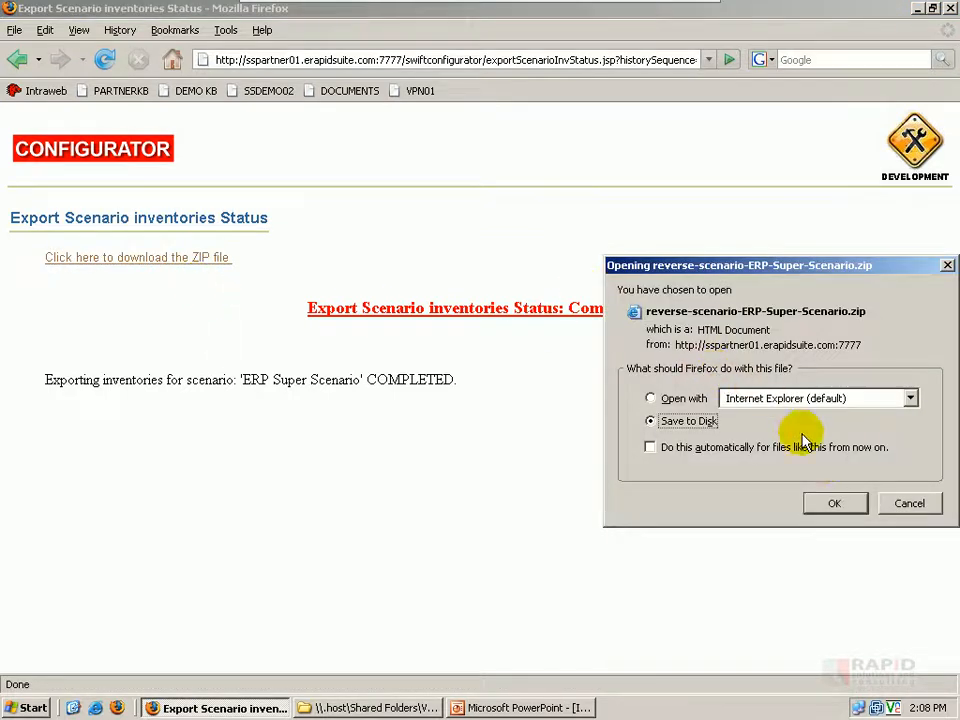
click(836, 506)
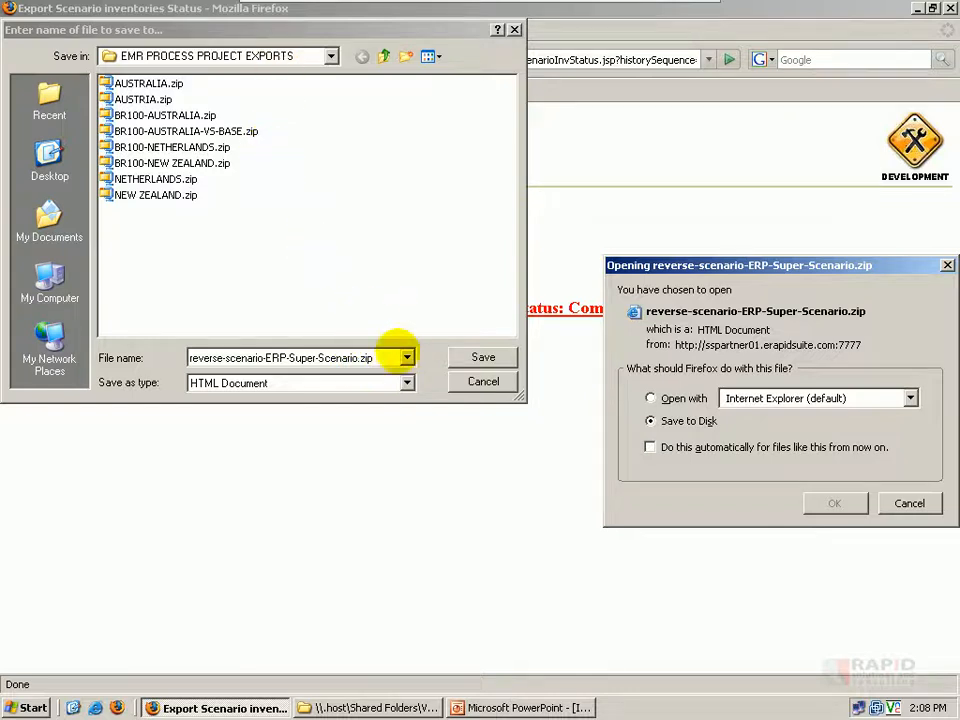
drag(395, 360, 86, 381)
key(ctrl+v)
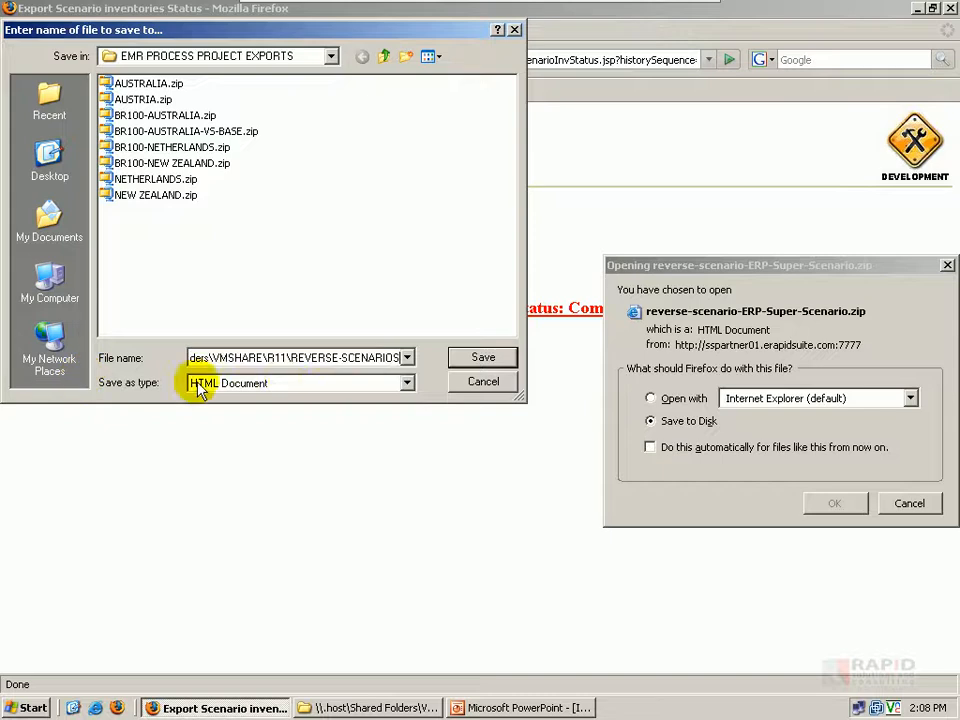
click(472, 358)
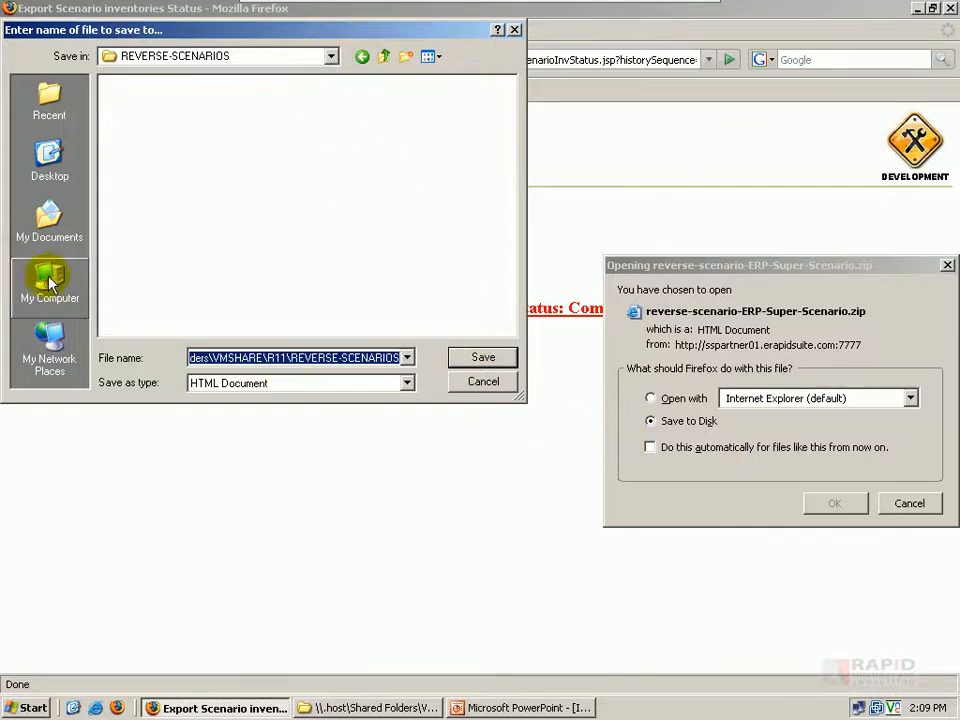
click(484, 383)
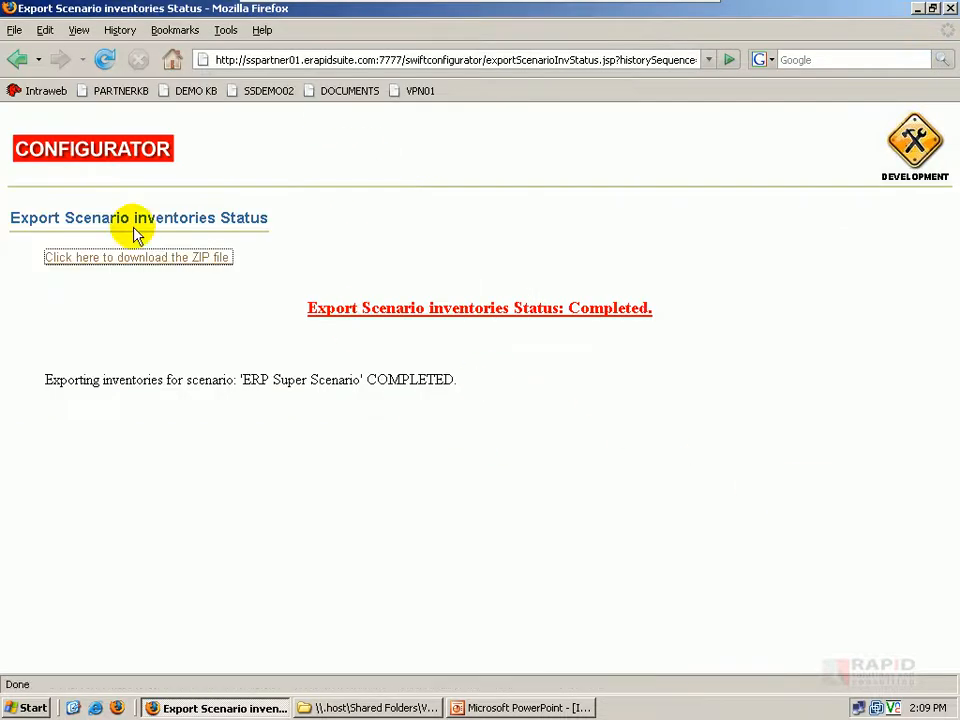
Save the exported reverse-scenario-ERP-Super-Scenario.zip to the VMSHARE\R11\REVERSE-SCENARIOS folder and clear the finished downloads list
click(155, 262)
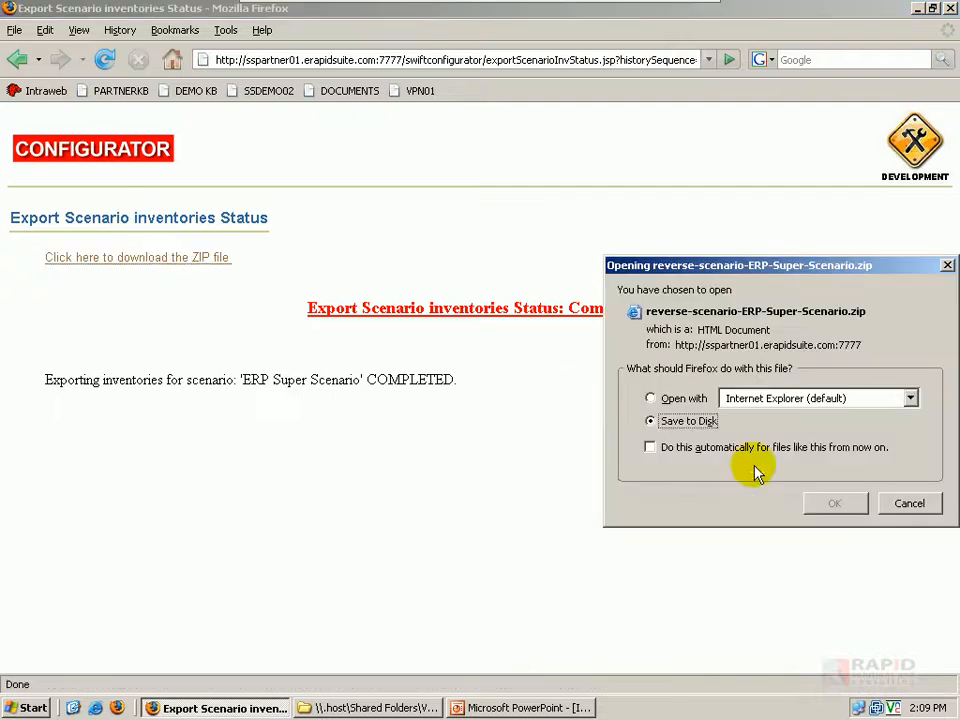
click(828, 505)
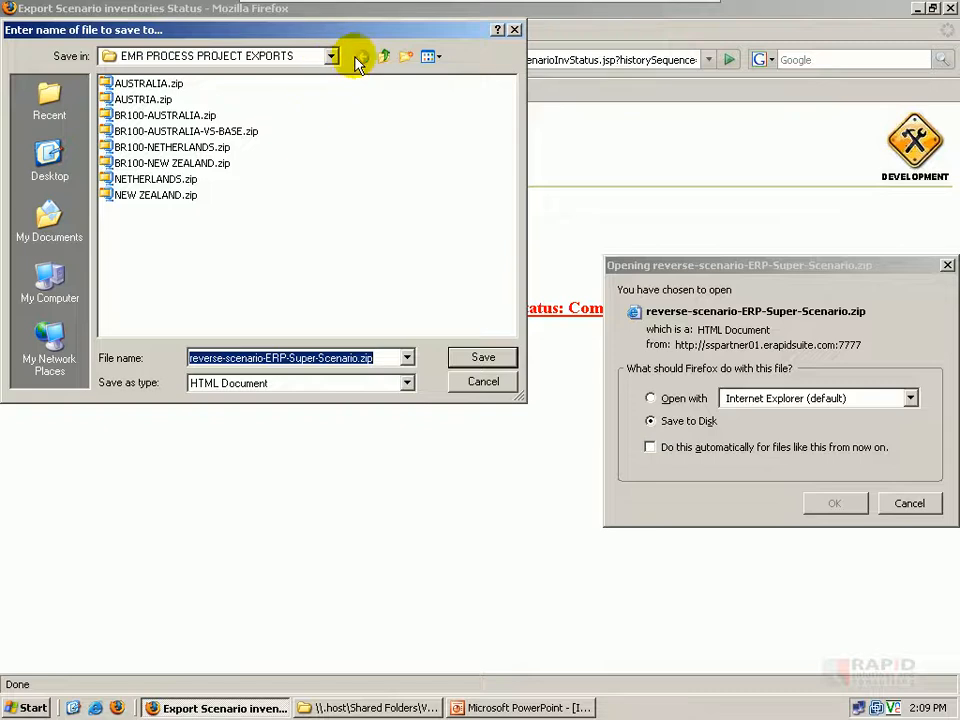
click(386, 58)
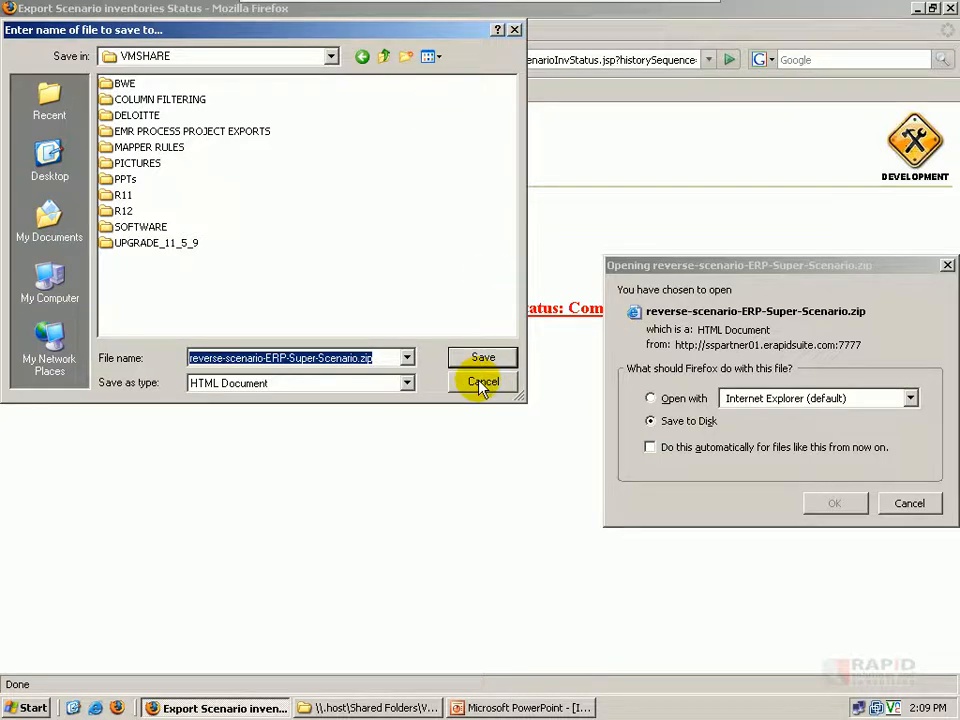
double_click(123, 195)
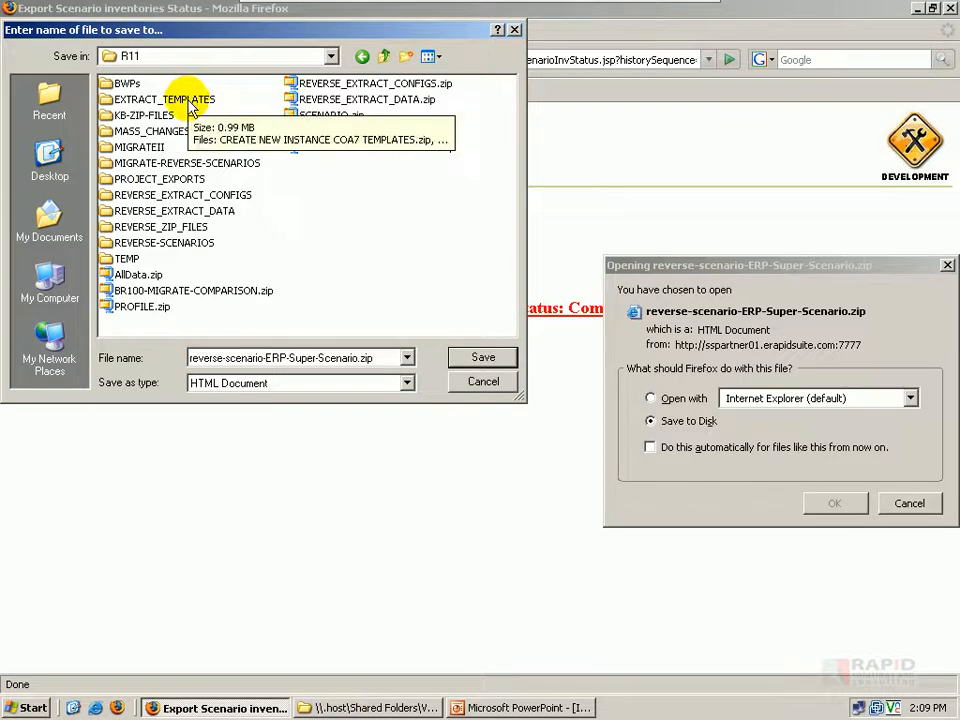
double_click(178, 243)
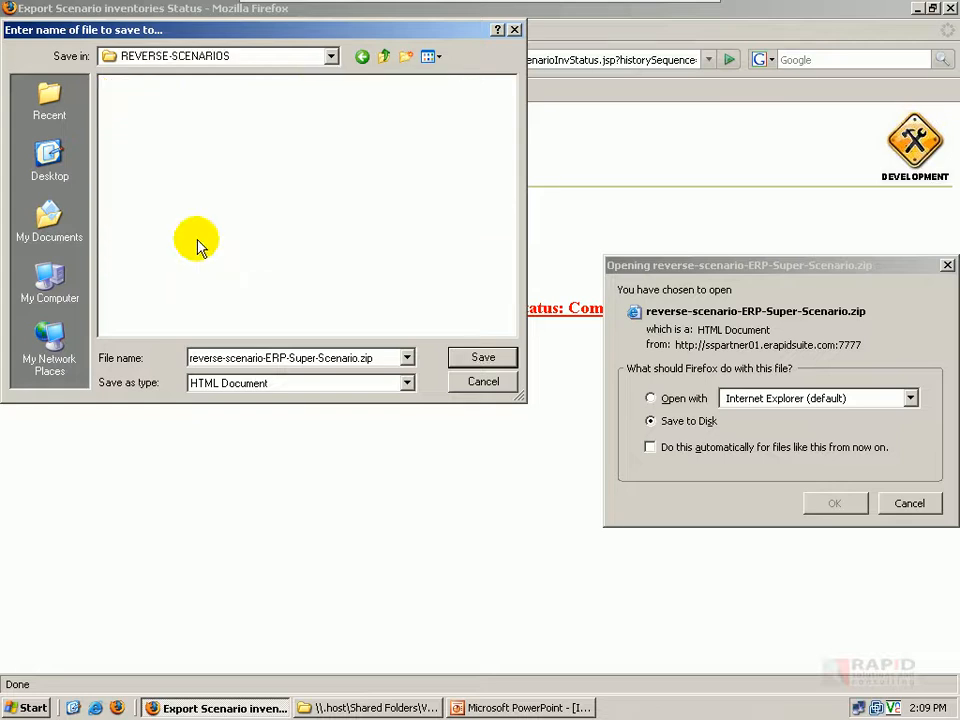
click(462, 358)
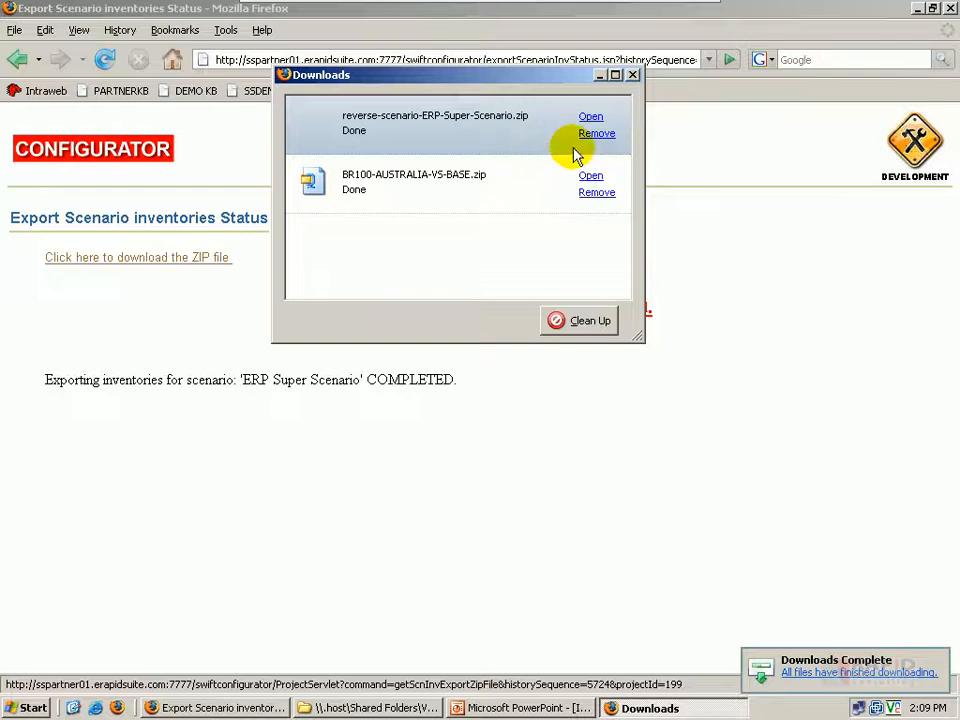
click(585, 322)
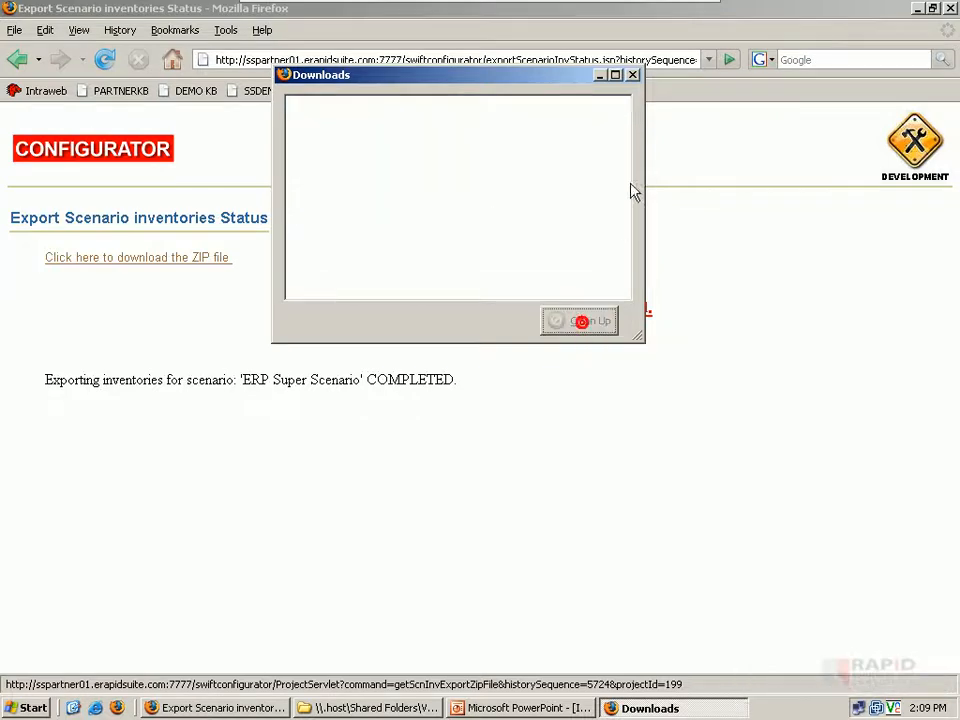
click(633, 75)
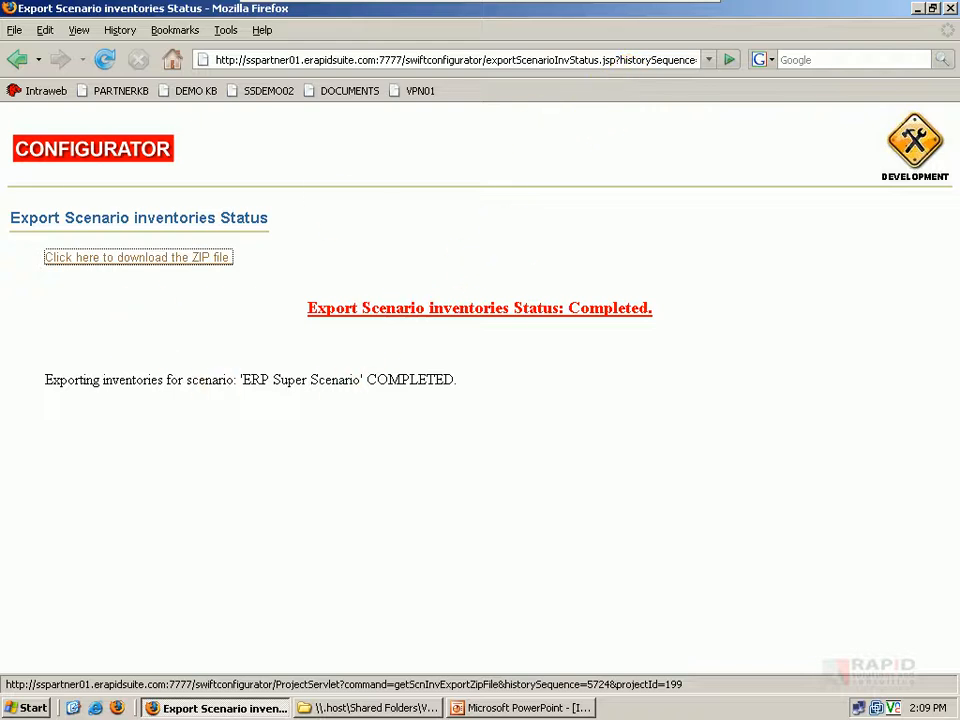
Return to the Configurator main menu and log out of the session
click(17, 58)
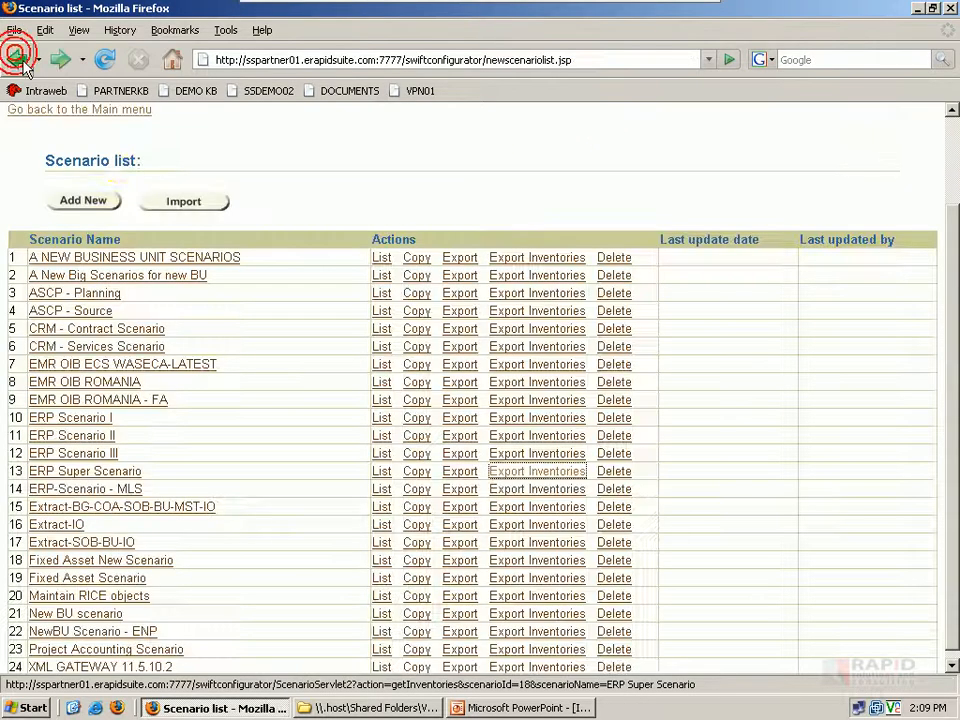
click(66, 108)
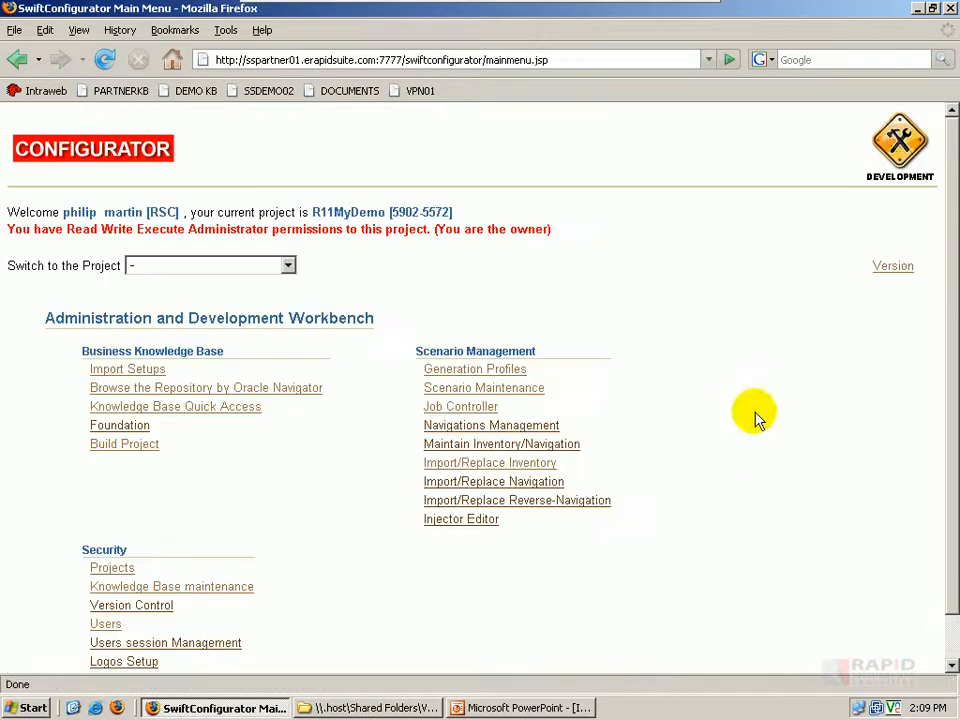
scroll(943, 626, down, 2)
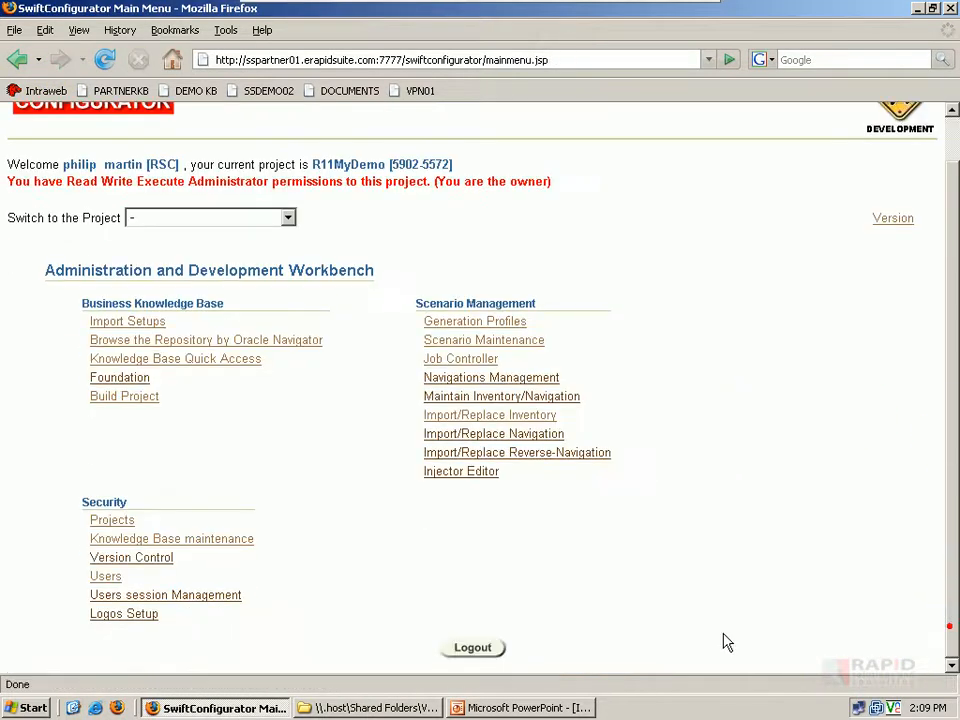
click(482, 648)
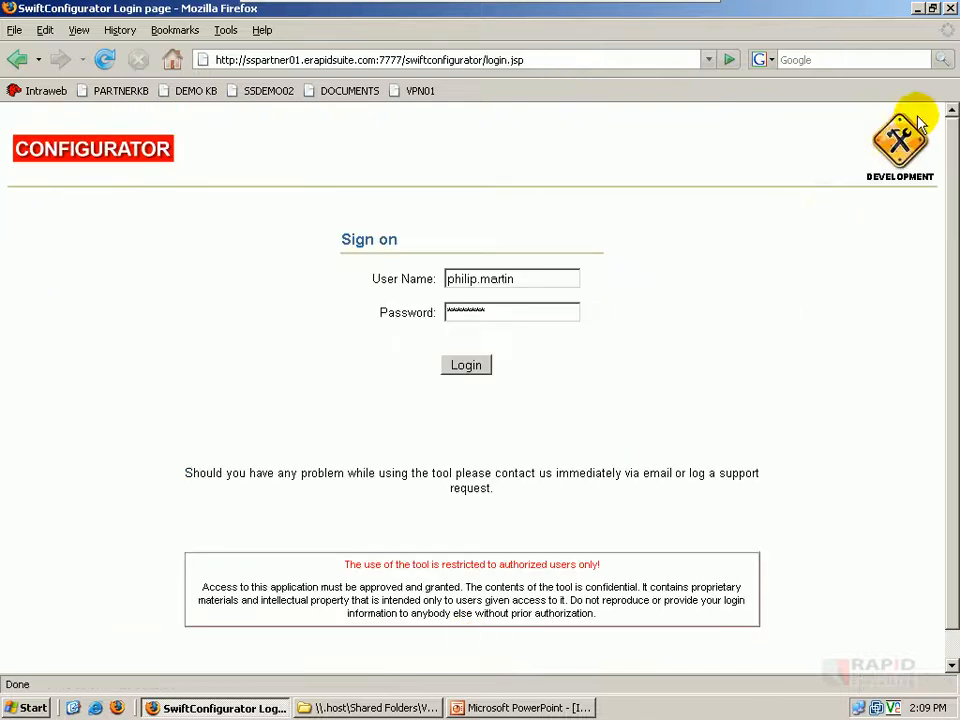
Minimize the browser and presentation windows and launch SwiftReverse from the desktop
click(918, 9)
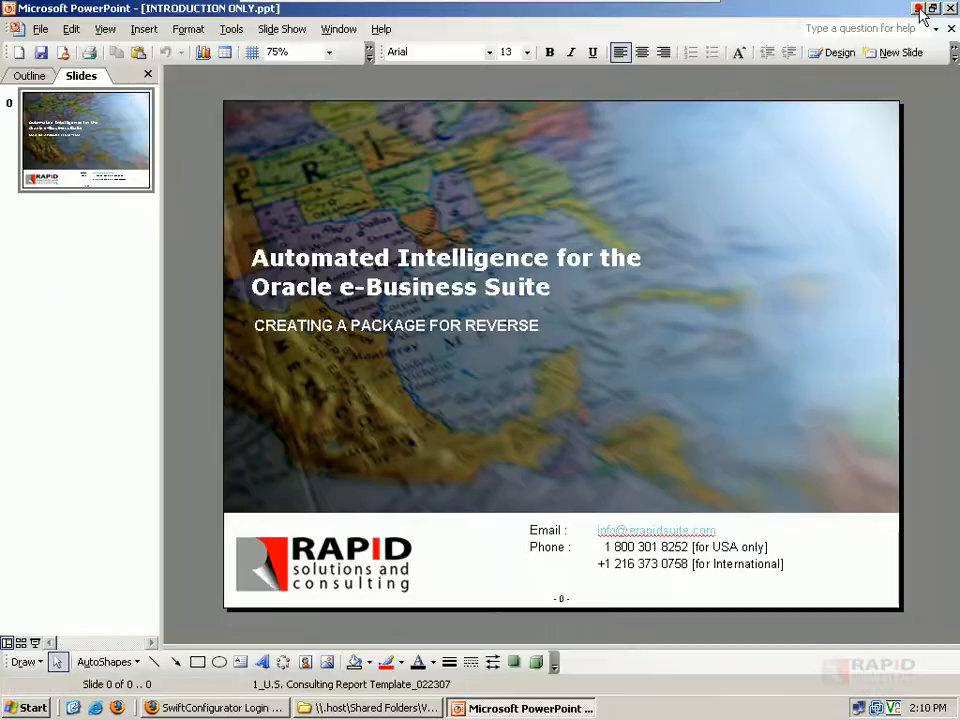
click(913, 9)
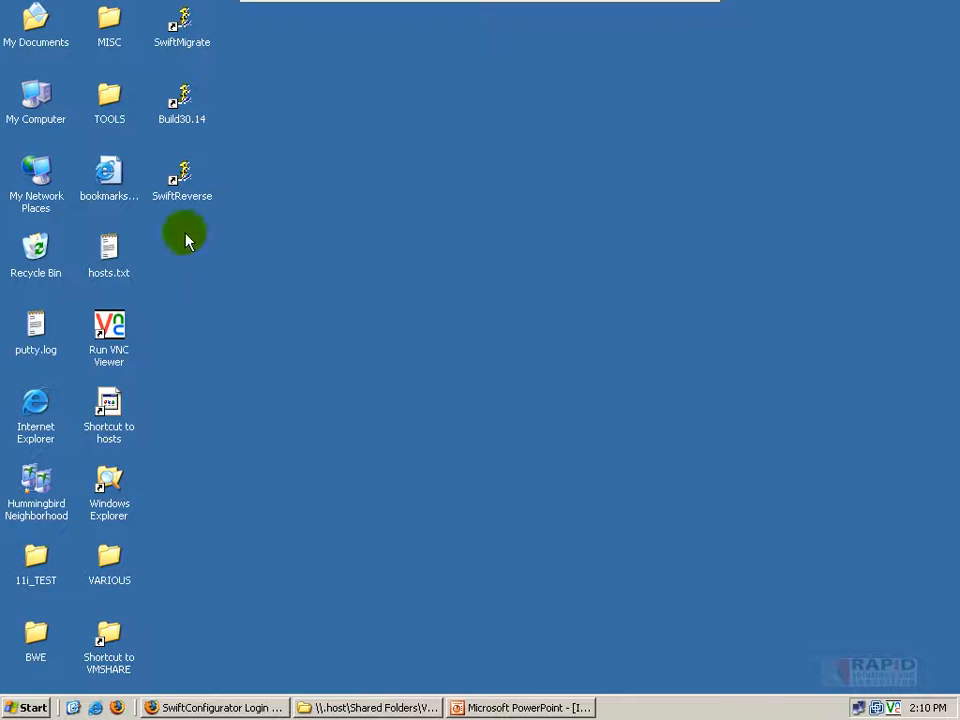
double_click(184, 174)
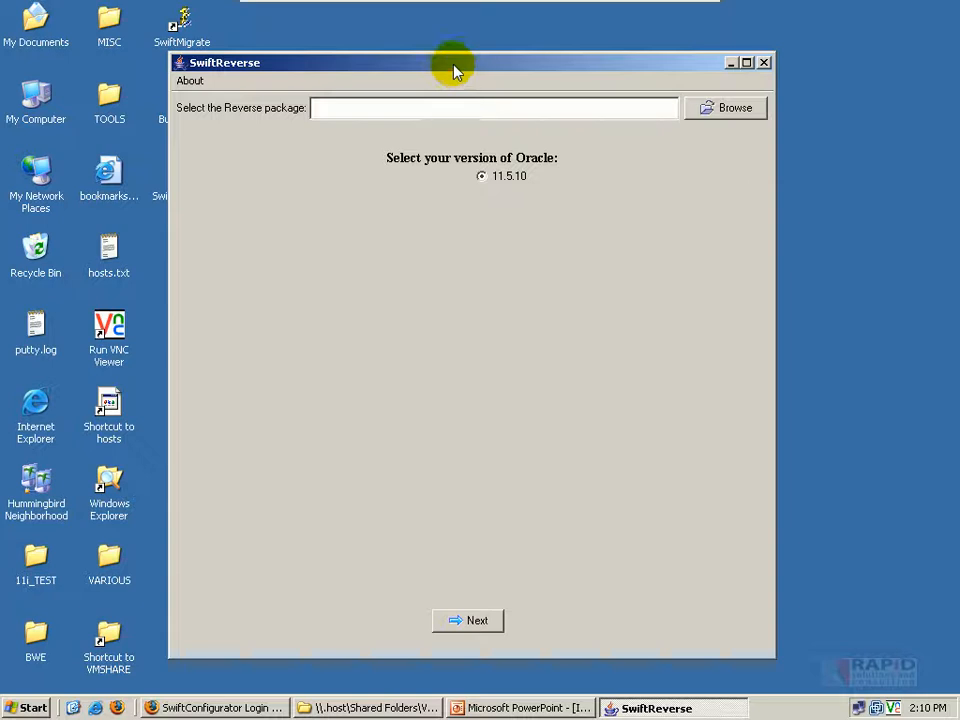
Load reverse-scenario-ERP-Super-Scenario.zip from VMSHARE\R11\REVERSE-SCENARIOS as the Reverse package for Oracle 11.5.10 and continue to BWE file selection
click(708, 110)
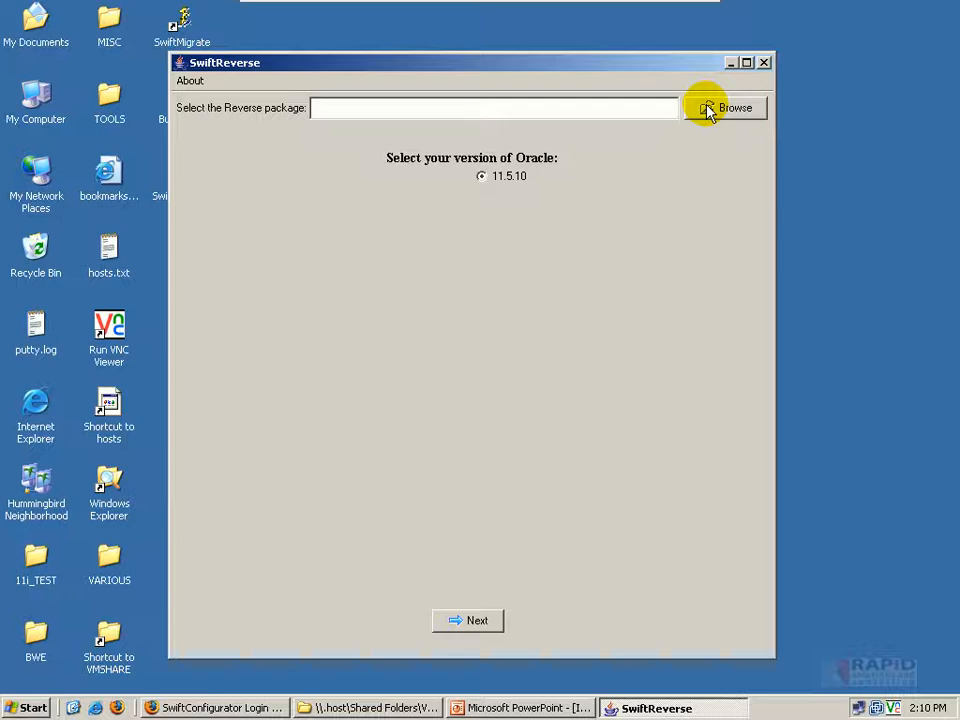
click(708, 110)
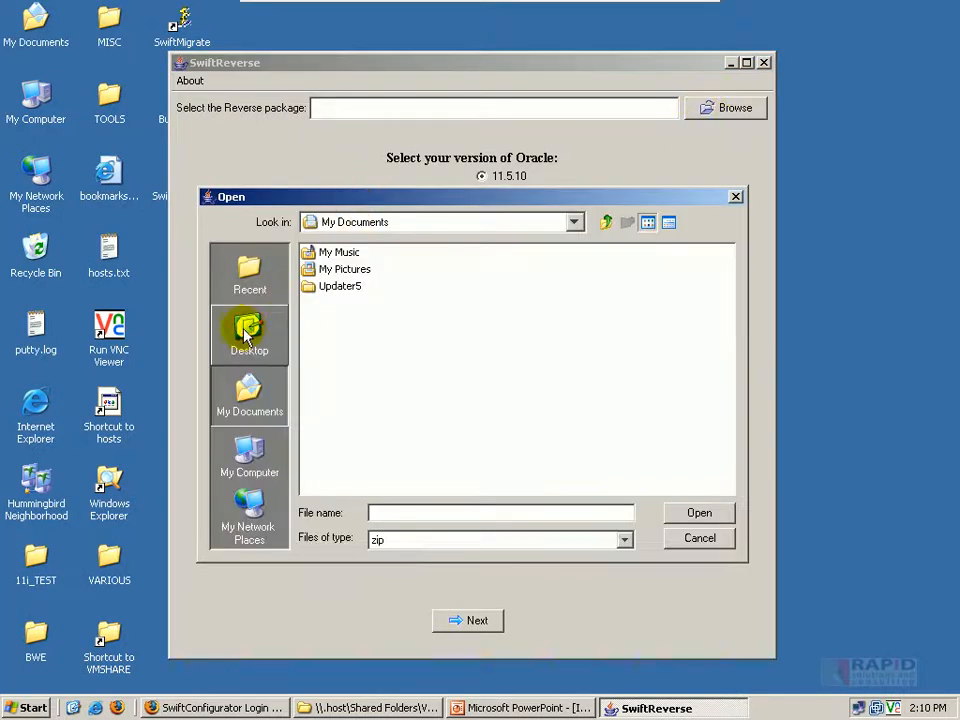
click(249, 335)
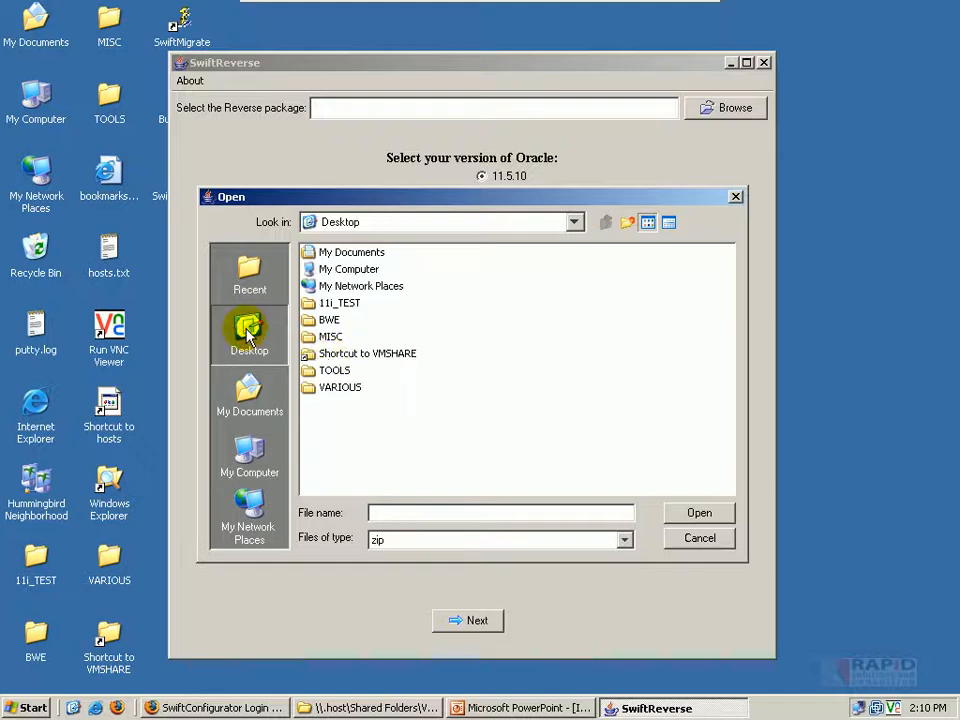
double_click(333, 355)
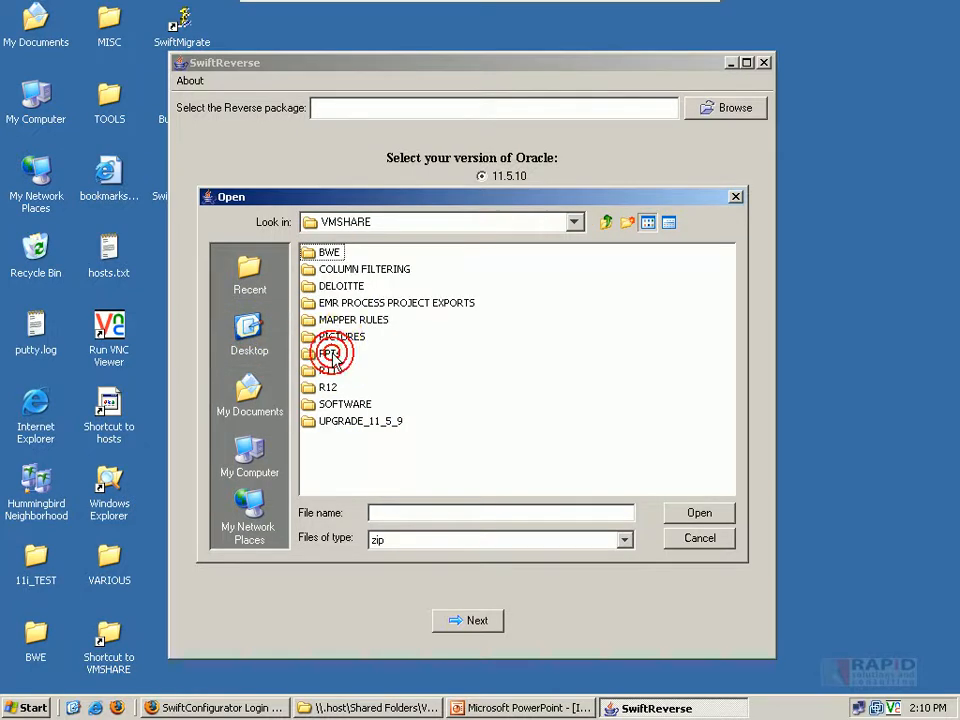
double_click(326, 371)
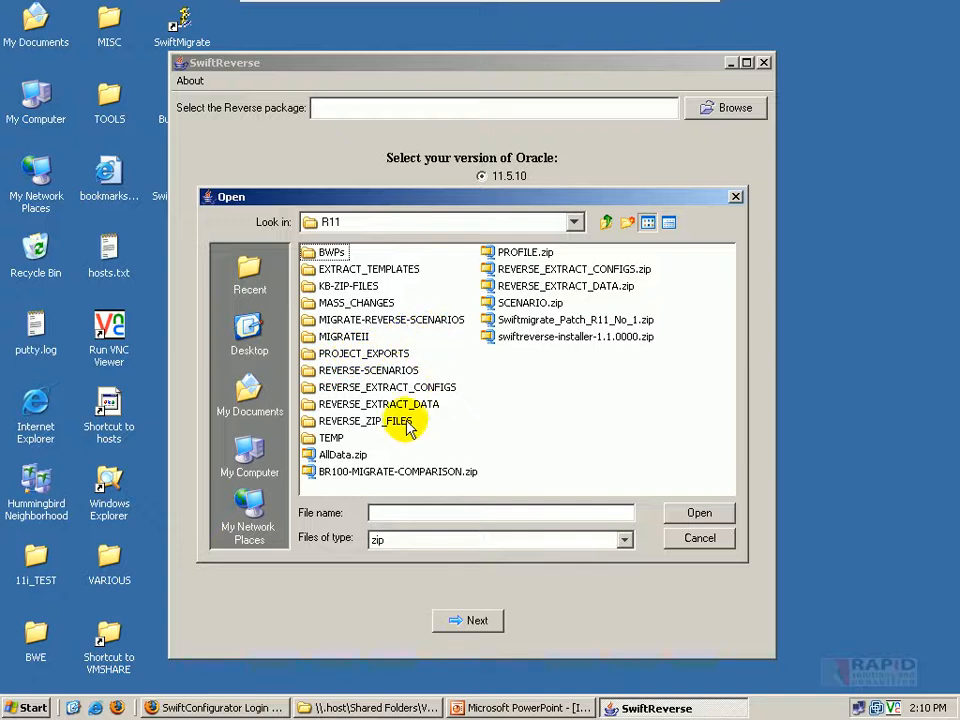
double_click(345, 370)
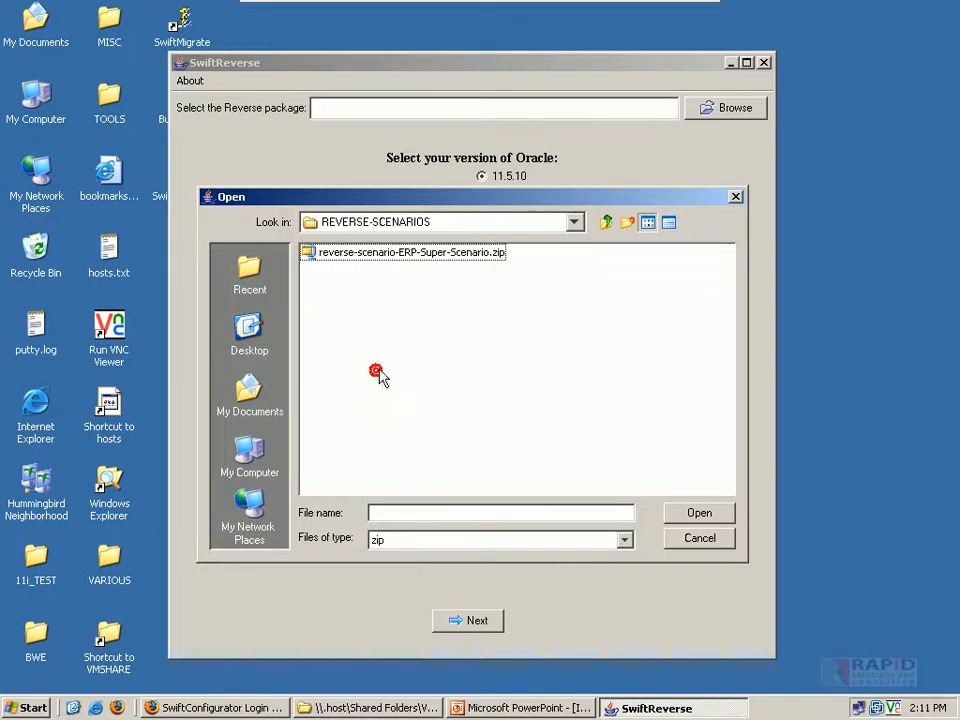
click(354, 251)
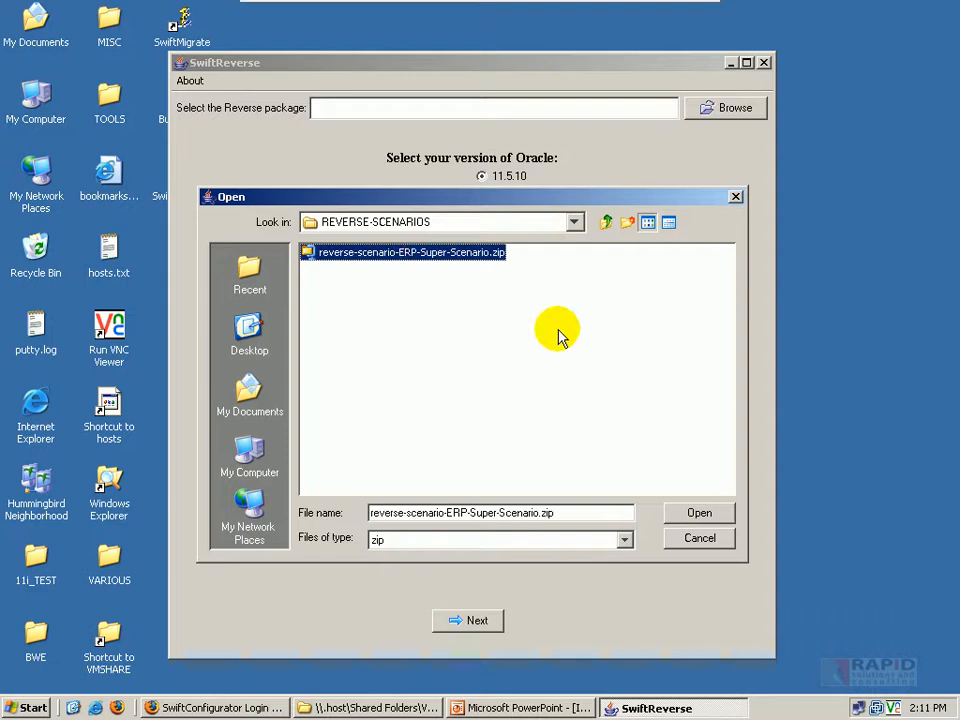
click(695, 515)
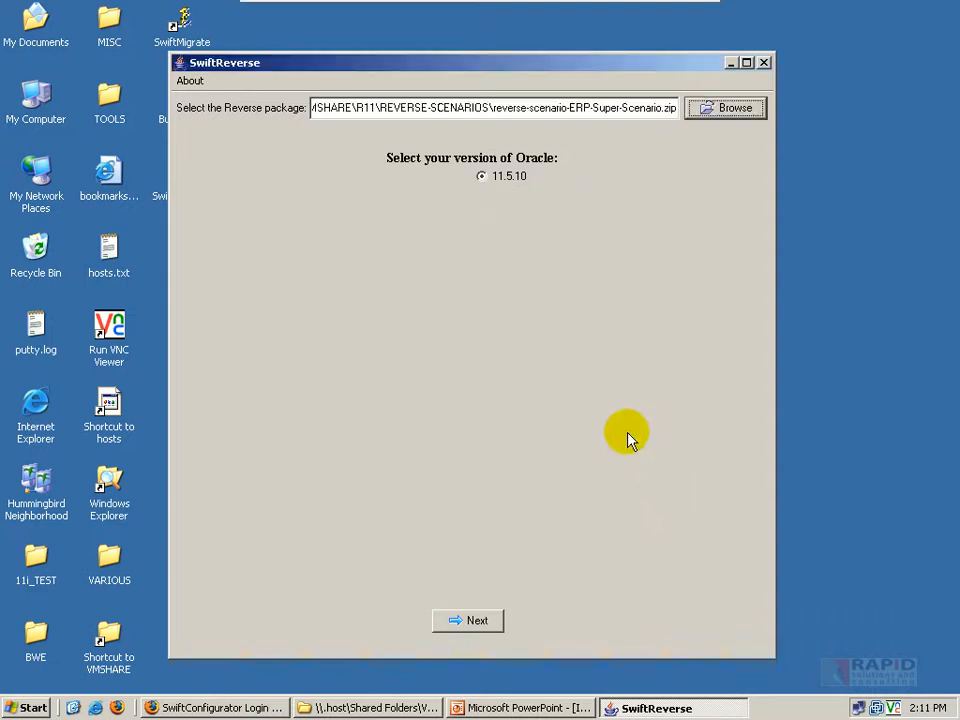
click(470, 622)
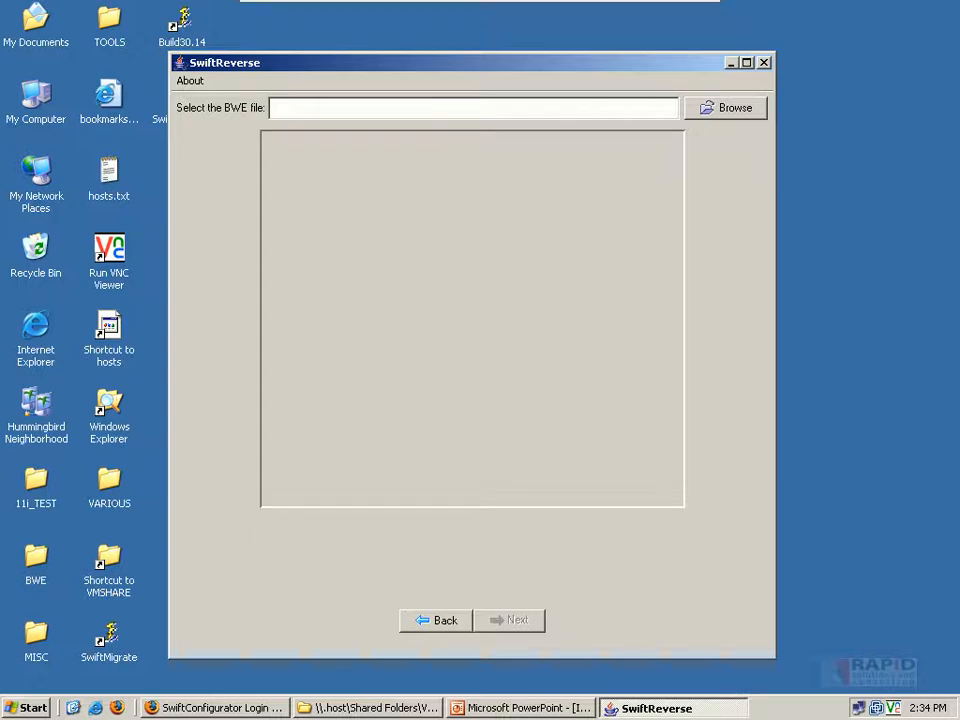
Load orrscdmo01-SSH.bwe from the desktop's BWE folder as the BWE file and continue to the output settings
click(516, 72)
click(729, 107)
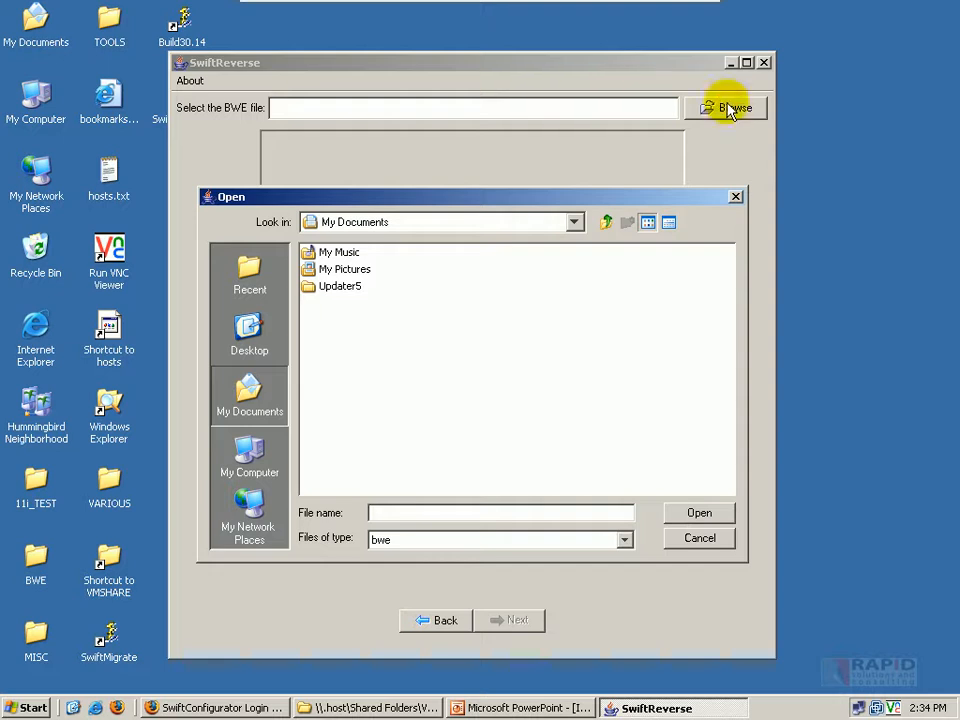
click(252, 333)
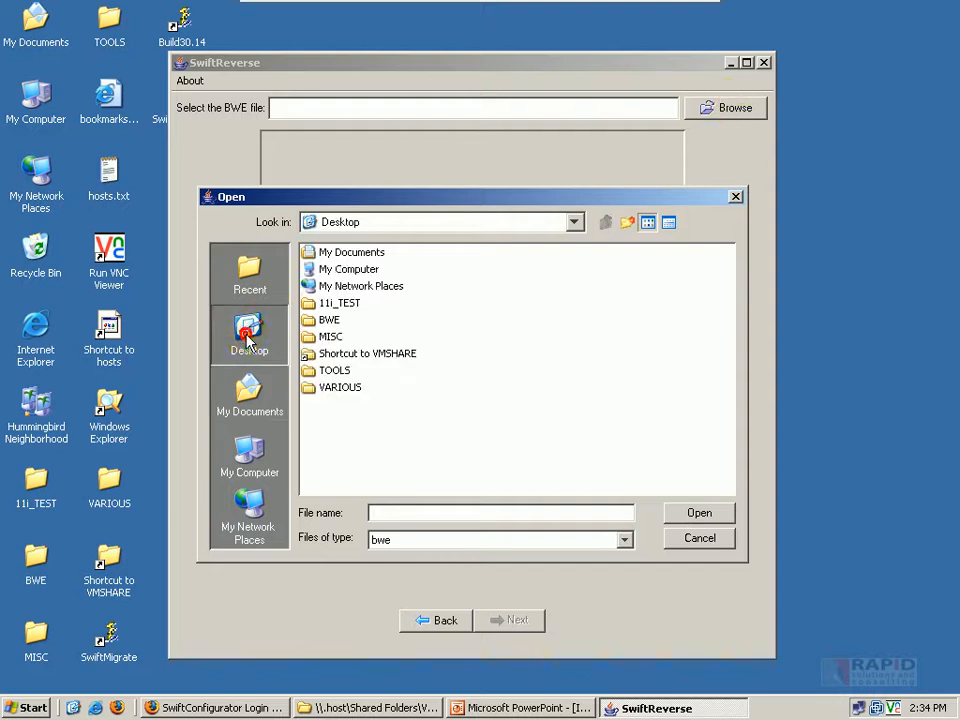
double_click(327, 322)
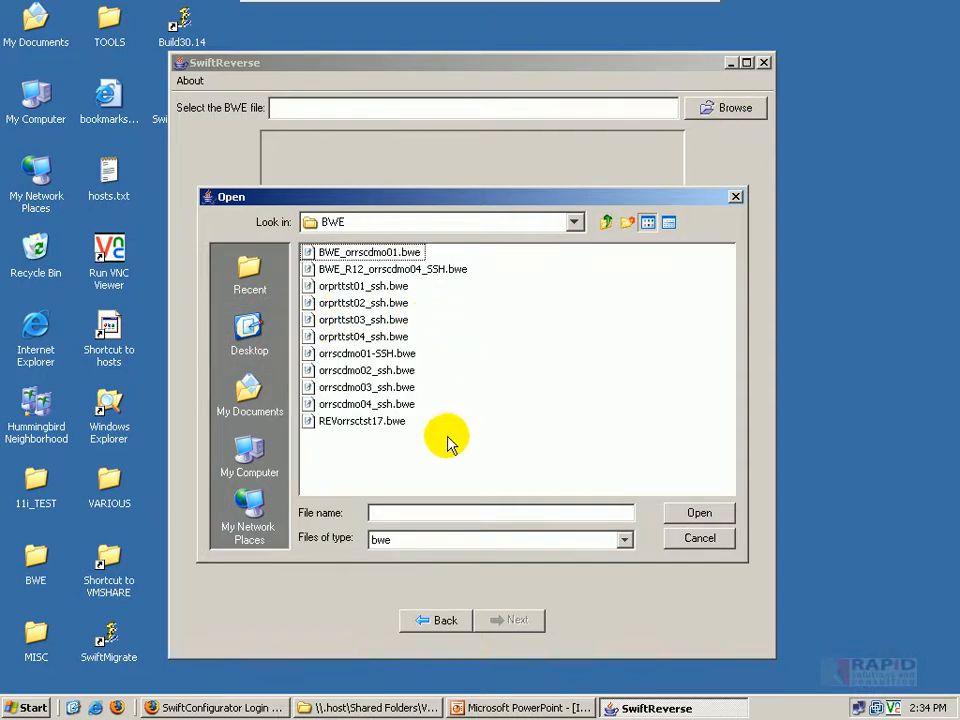
click(345, 354)
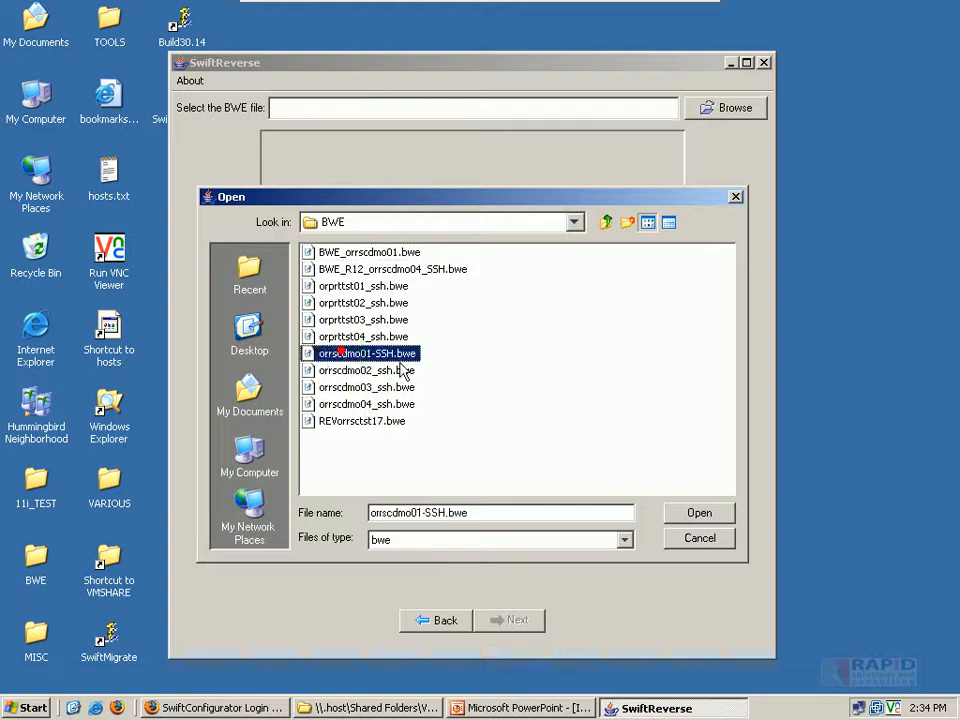
click(694, 510)
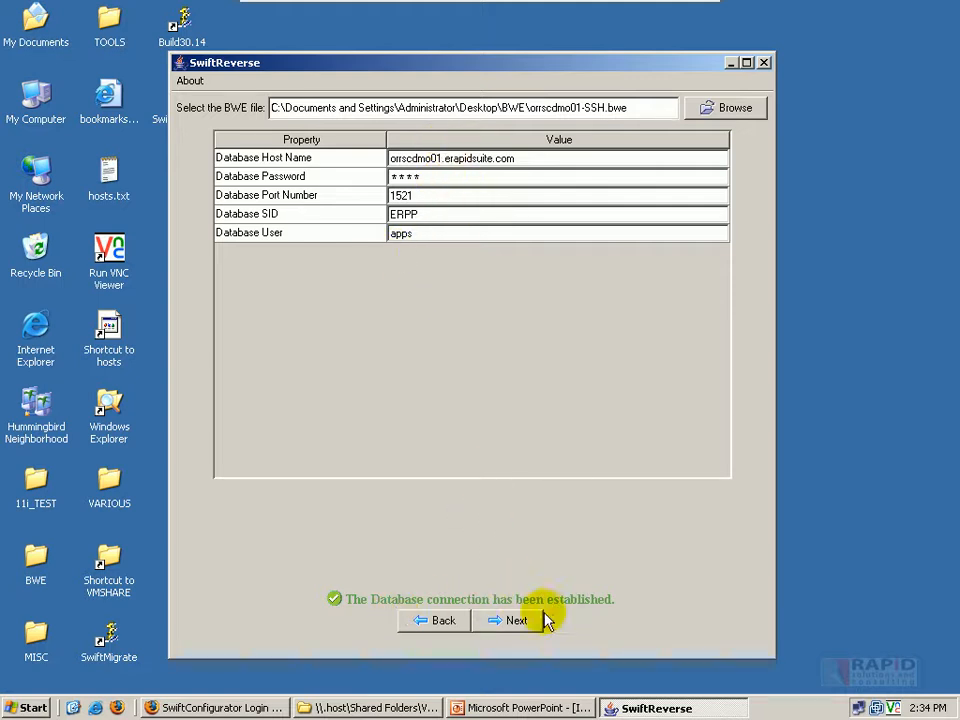
click(515, 622)
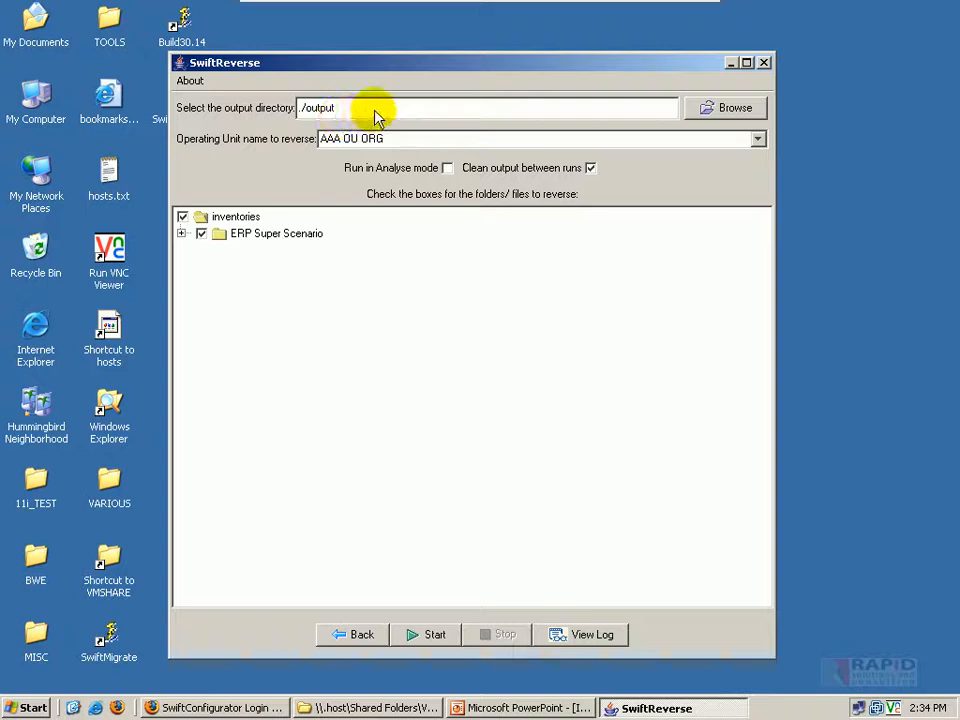
Browse to VMSHARE\R11 for the output directory and check the contents of its REVERSE_EXTRACT_CONFIGS folder in Windows Explorer
click(724, 108)
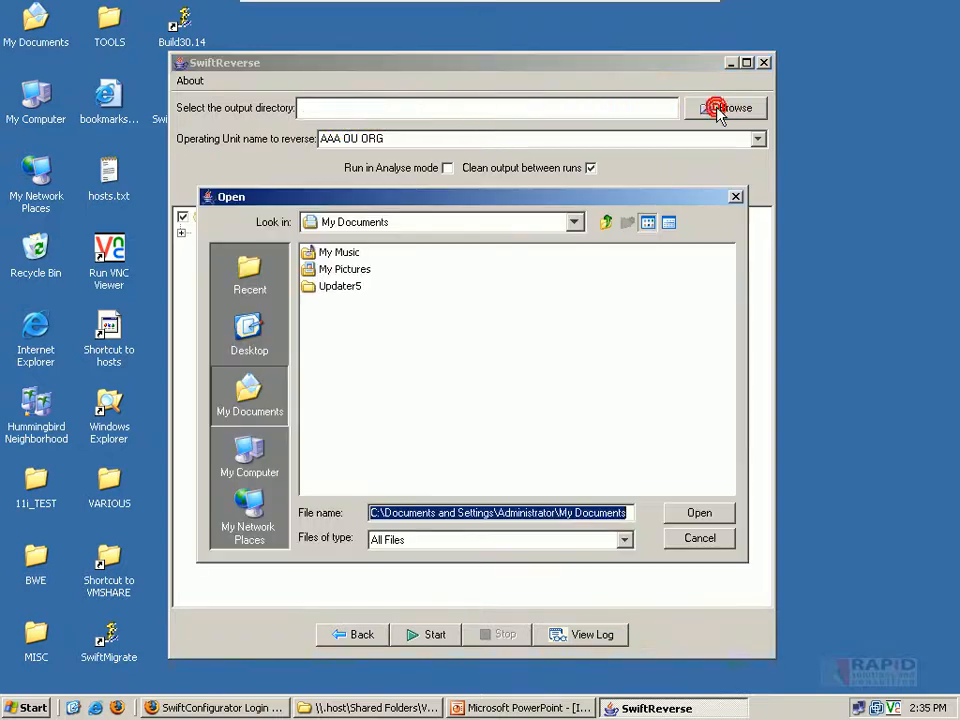
click(250, 333)
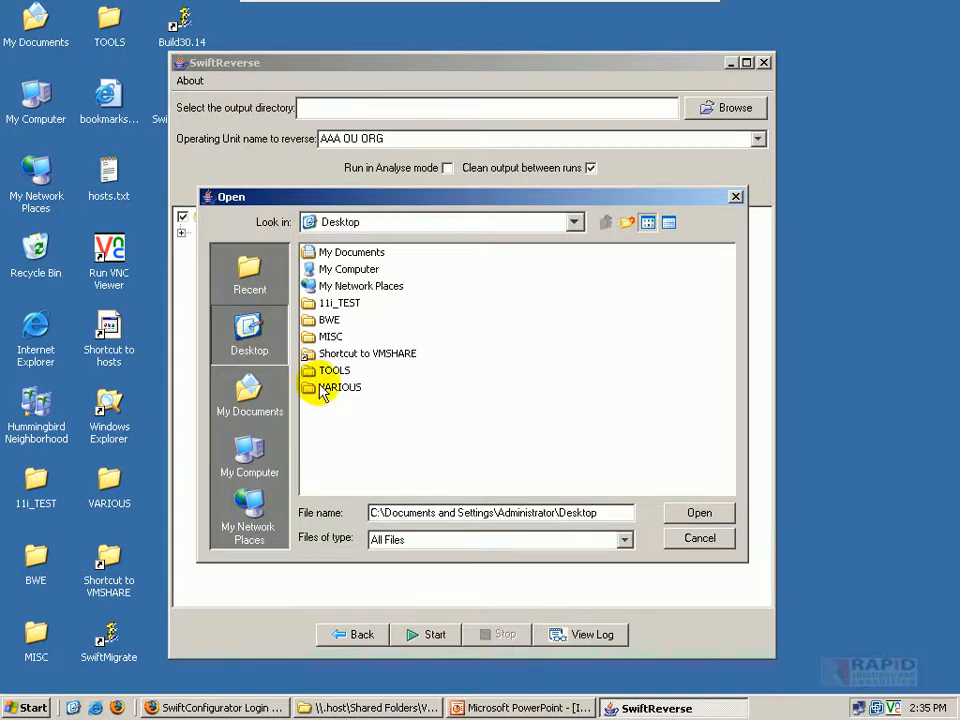
click(340, 355)
double_click(341, 357)
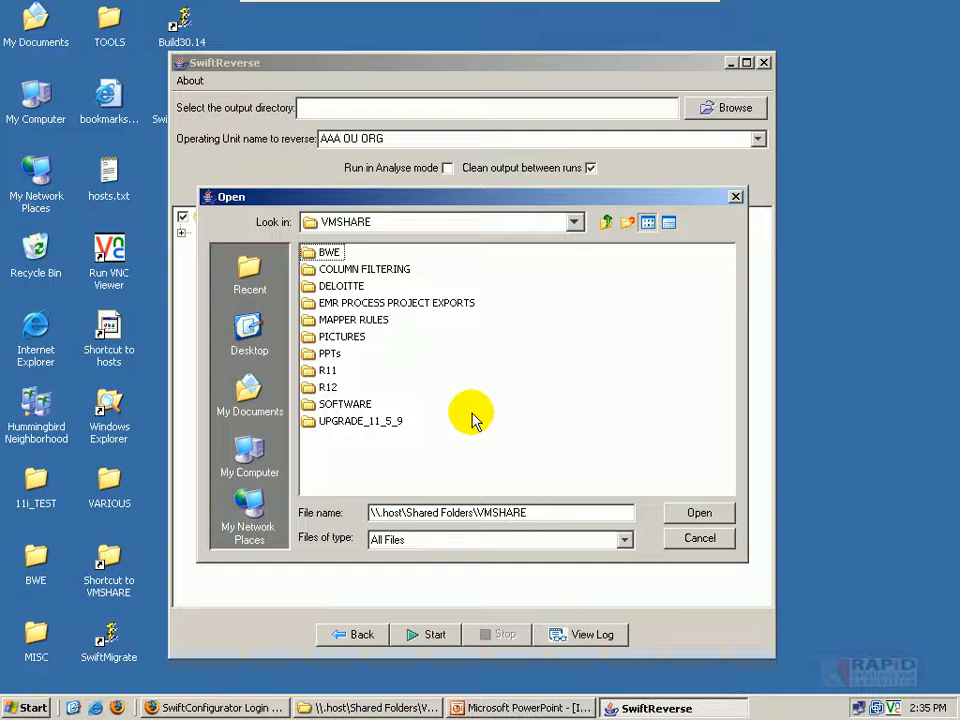
double_click(326, 372)
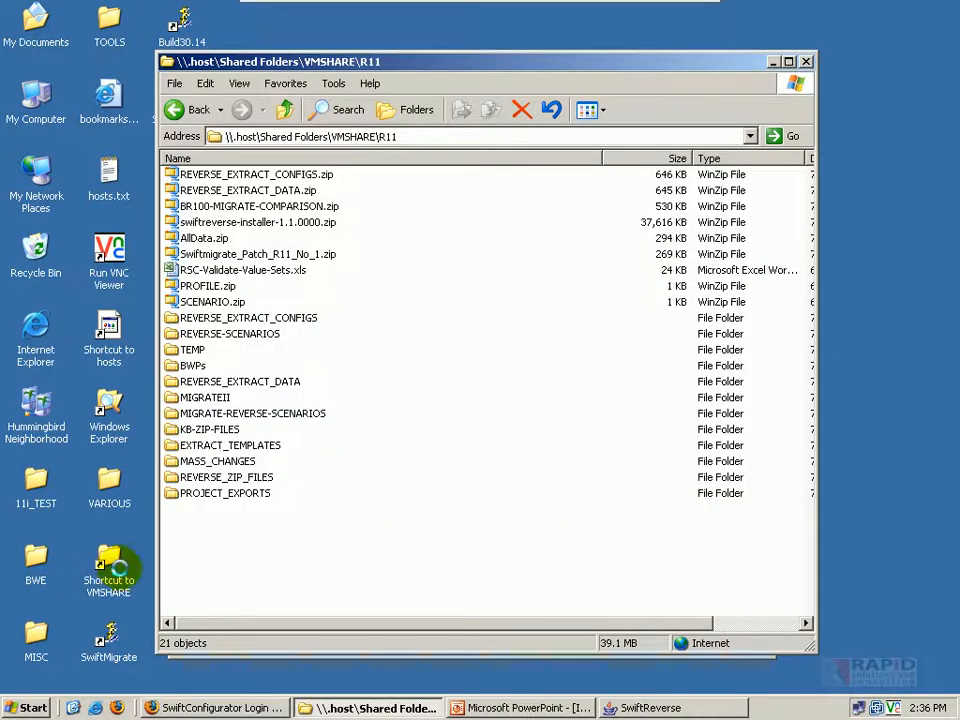
click(302, 318)
double_click(302, 318)
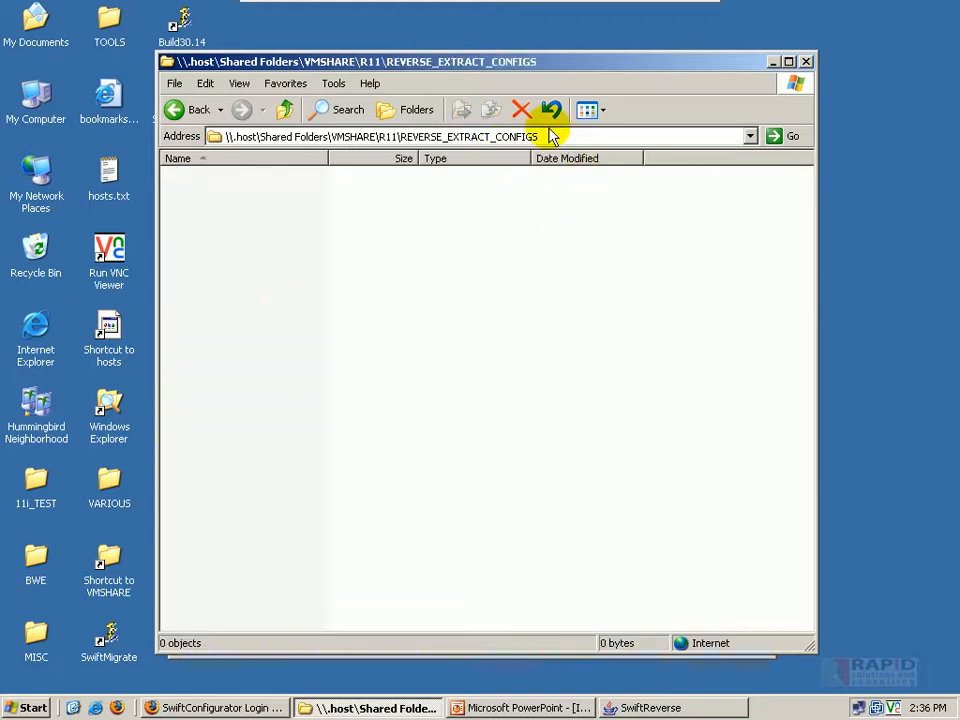
click(772, 64)
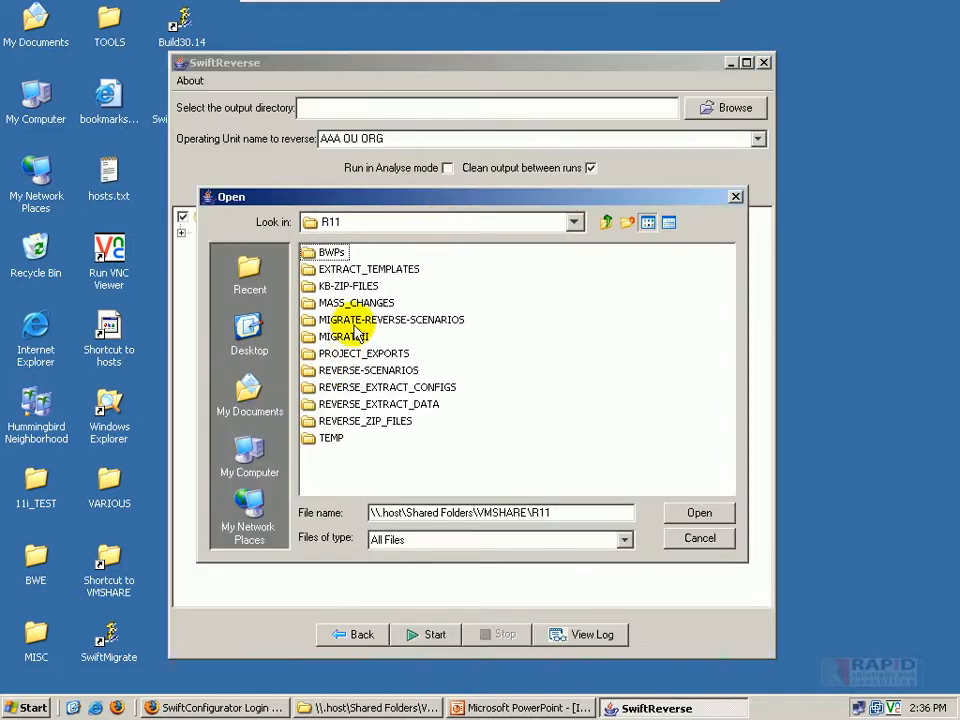
Set the output directory to VMSHARE\R11\REVERSE_EXTRACT_CONFIGS and the operating unit to reverse to BOB OU ORG
double_click(345, 388)
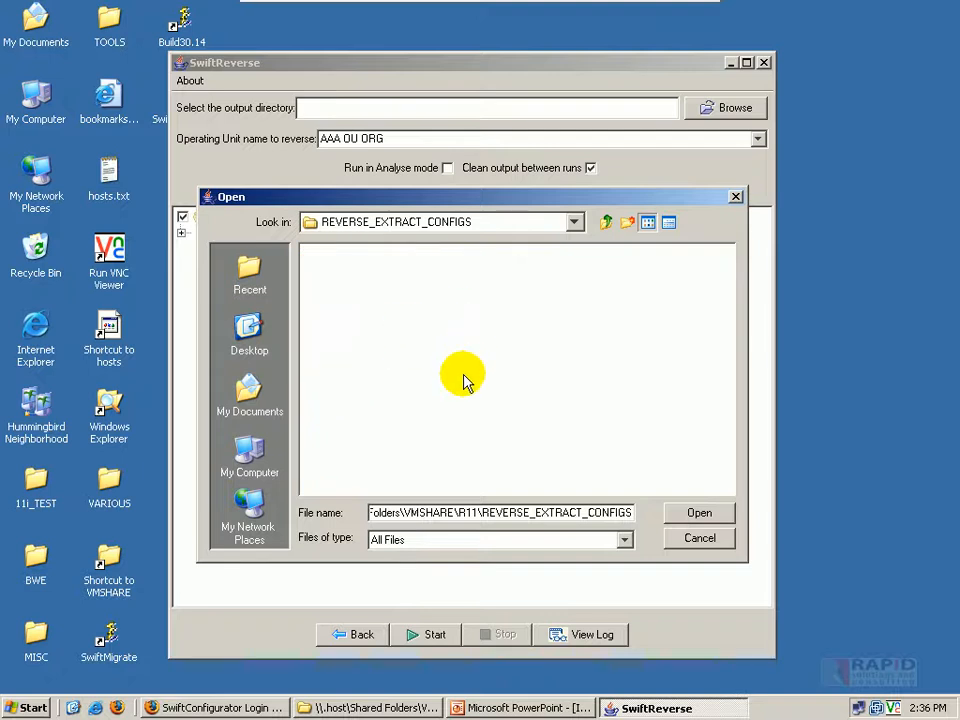
click(692, 512)
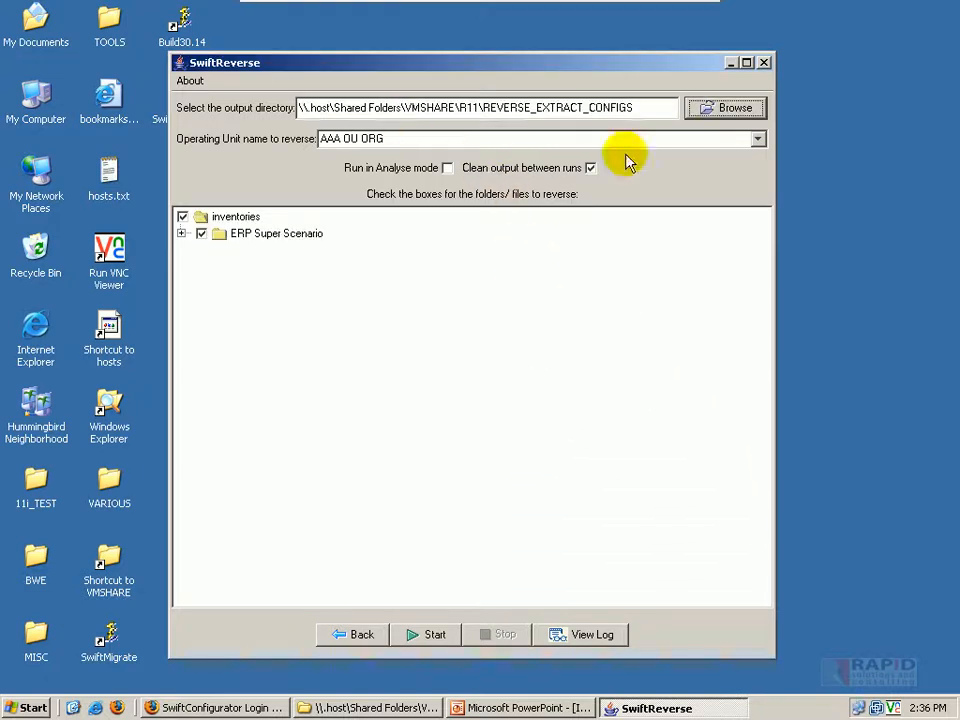
click(757, 138)
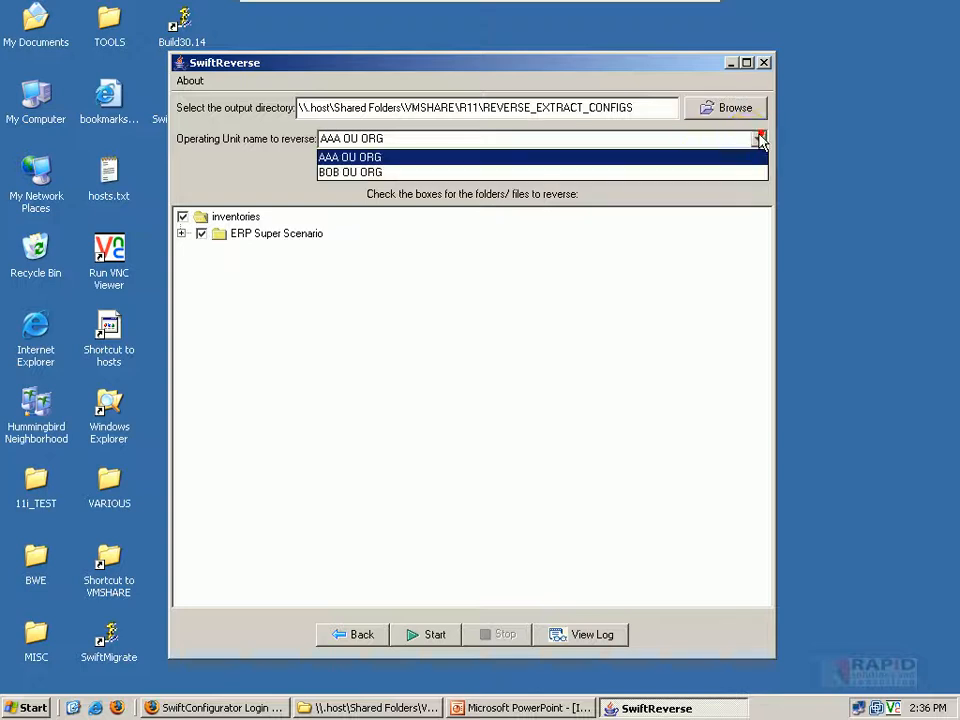
click(368, 174)
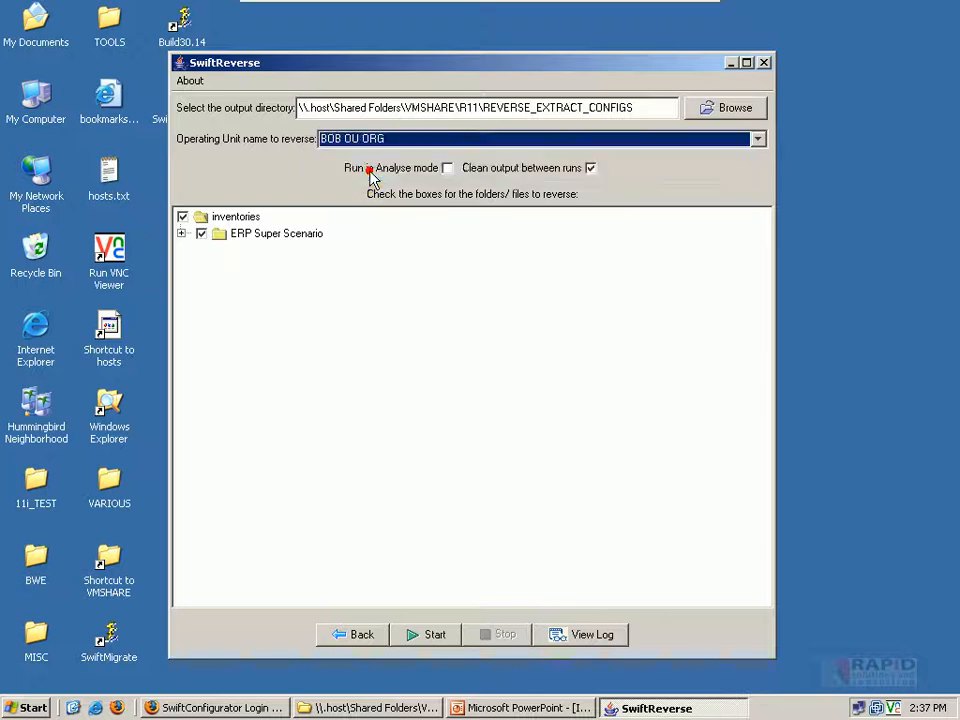
Expand ERP Super Scenario and examine the inventories checked for reversal under ERP Scenario I, II and III
click(181, 233)
click(199, 250)
drag(762, 422, 762, 455)
click(200, 598)
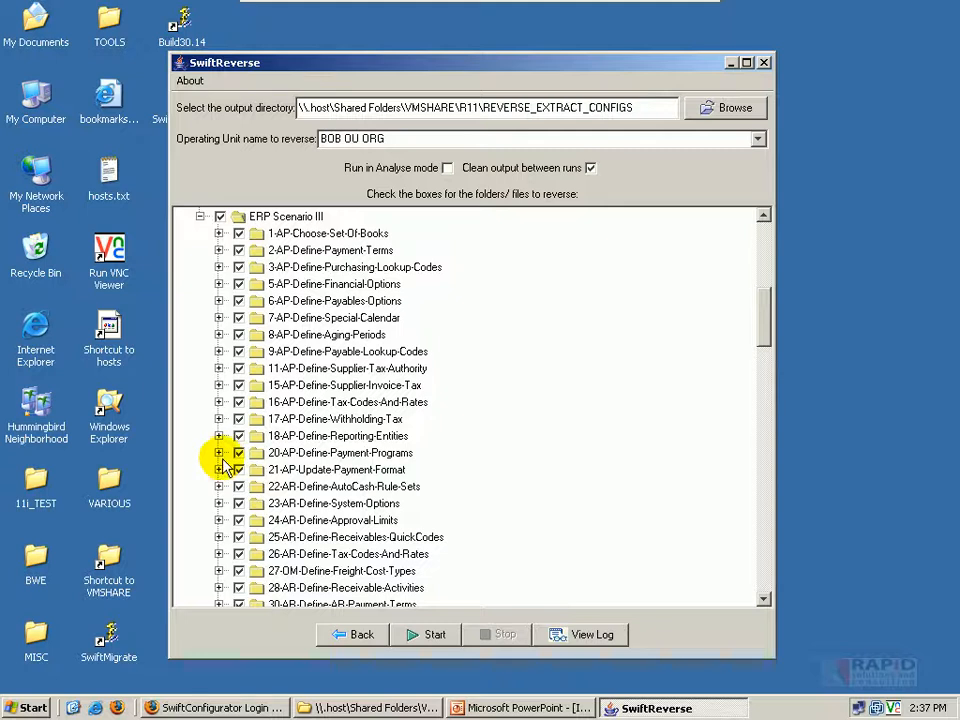
scroll(222, 460, up, 3)
click(200, 351)
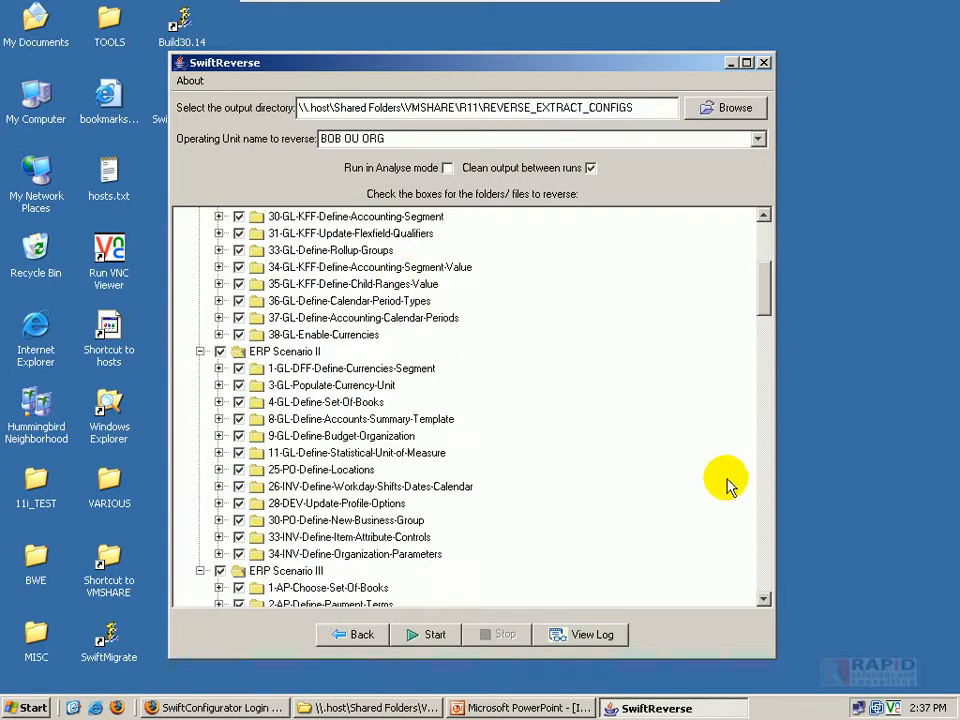
drag(765, 294, 760, 255)
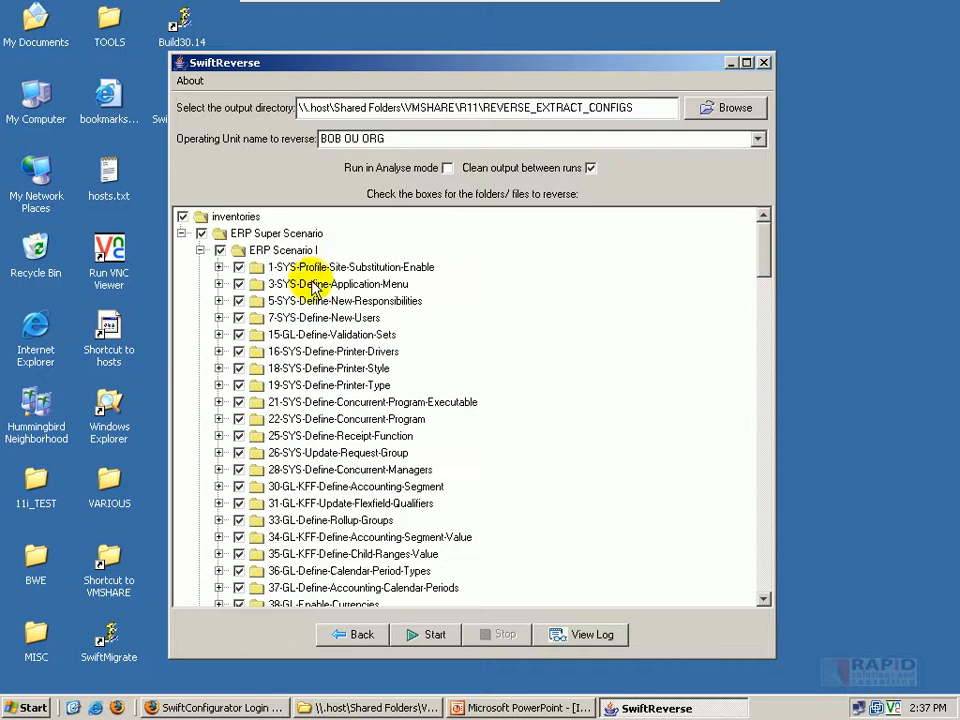
drag(764, 245, 716, 236)
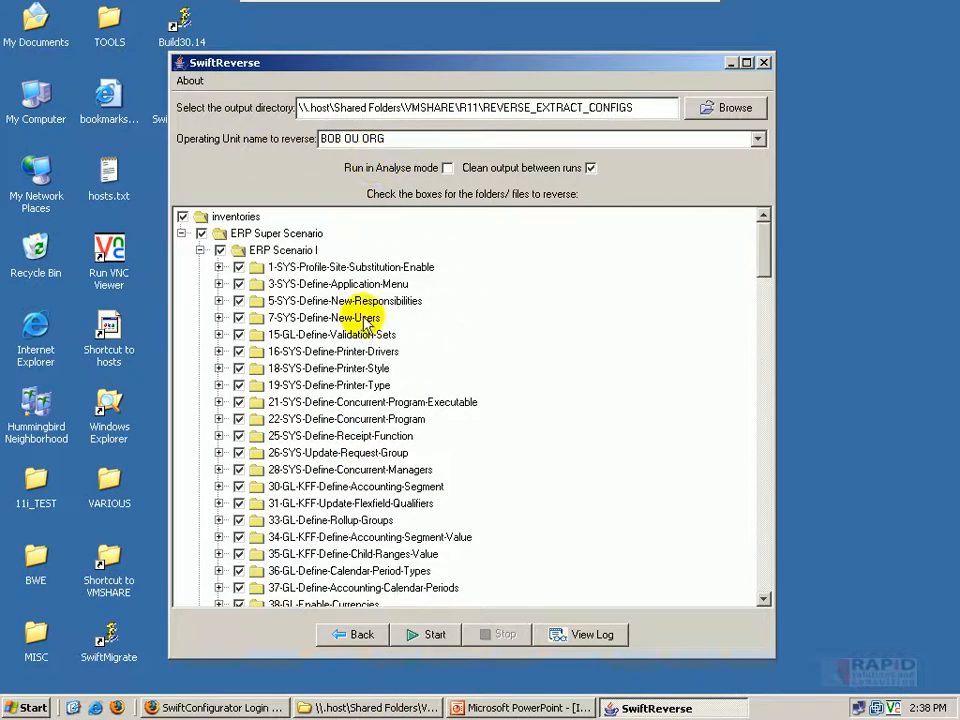
Start the reversal of the checked inventories and view its log in a separate window placed beside SwiftReverse
click(432, 636)
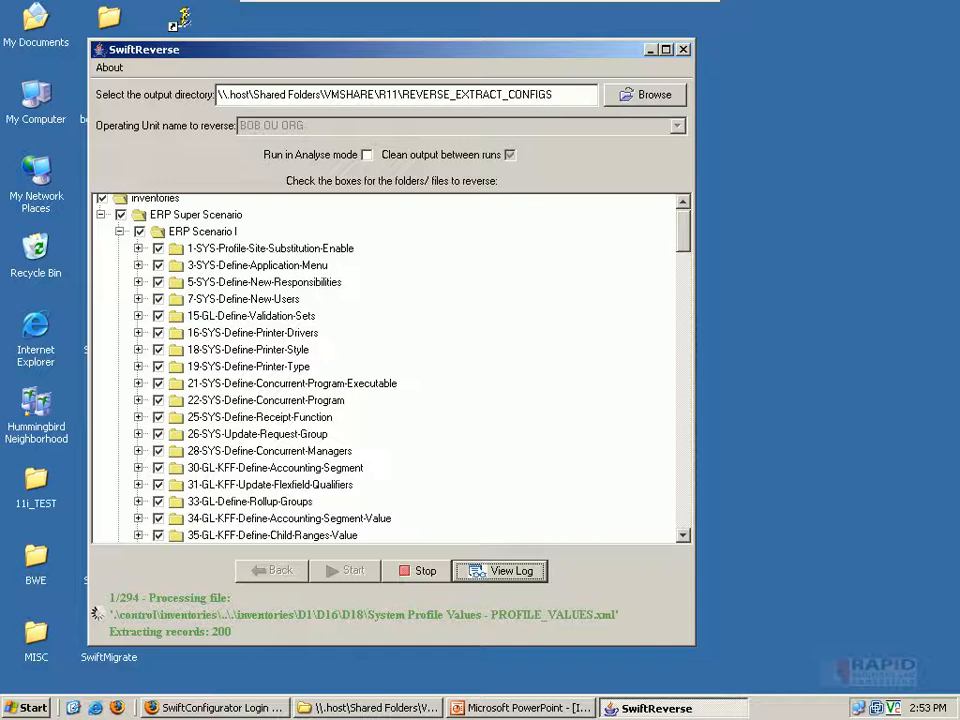
click(502, 572)
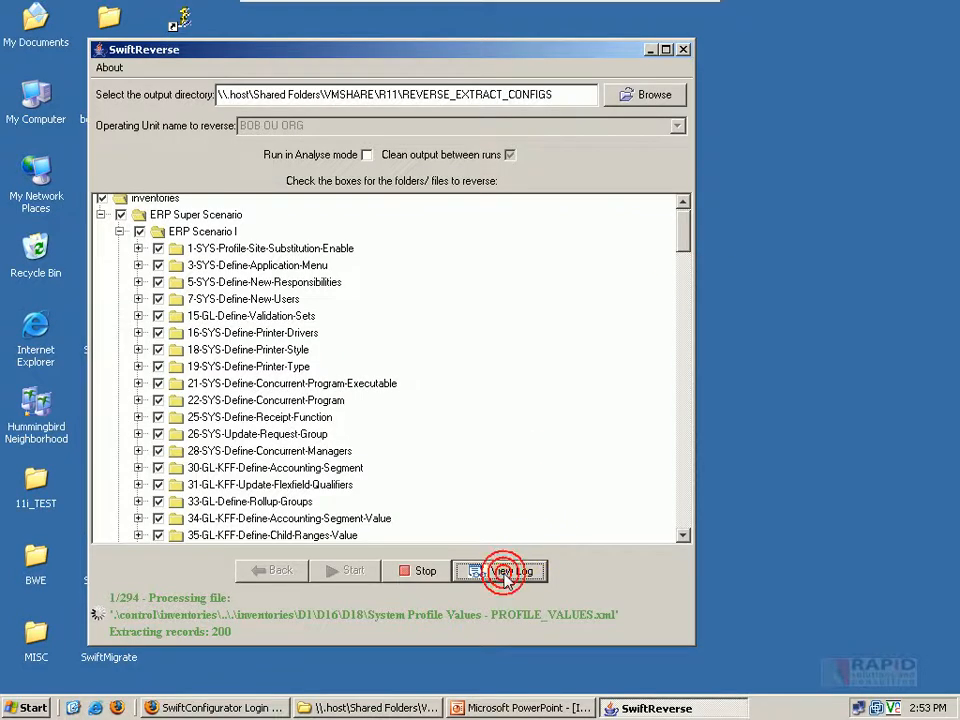
drag(320, 14, 660, 60)
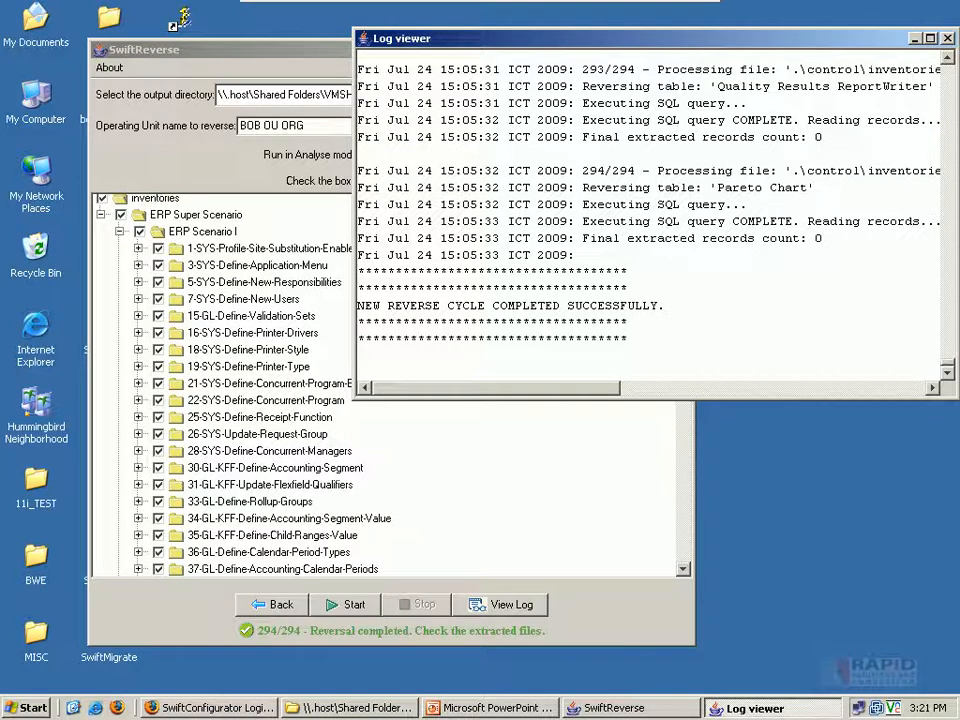
Switch to Configurator in Firefox, log in with the prefilled credentials and open Import Setups
click(232, 710)
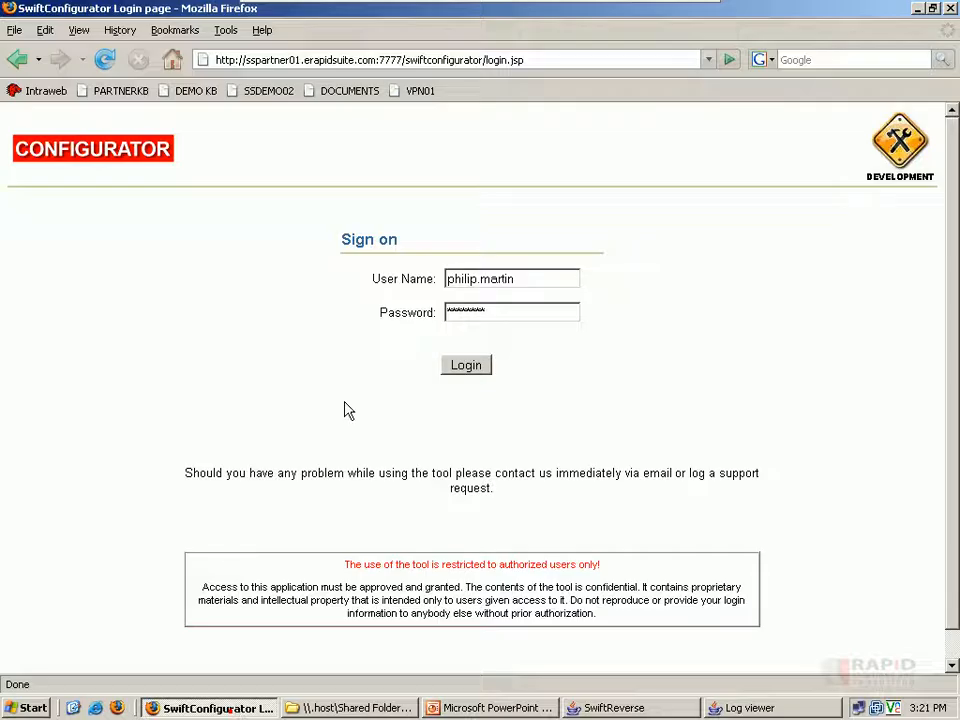
click(466, 365)
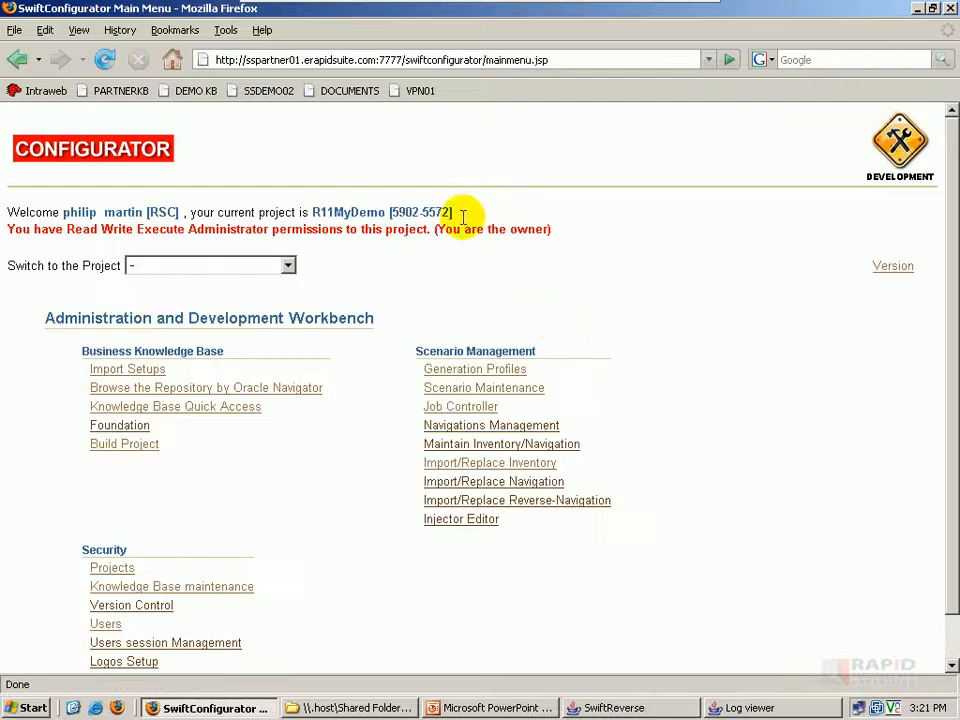
click(120, 370)
Select REVERSE_EXTRACT_CONFIGS.zip from the VMSHARE\R11 folder as the data file to import
click(382, 310)
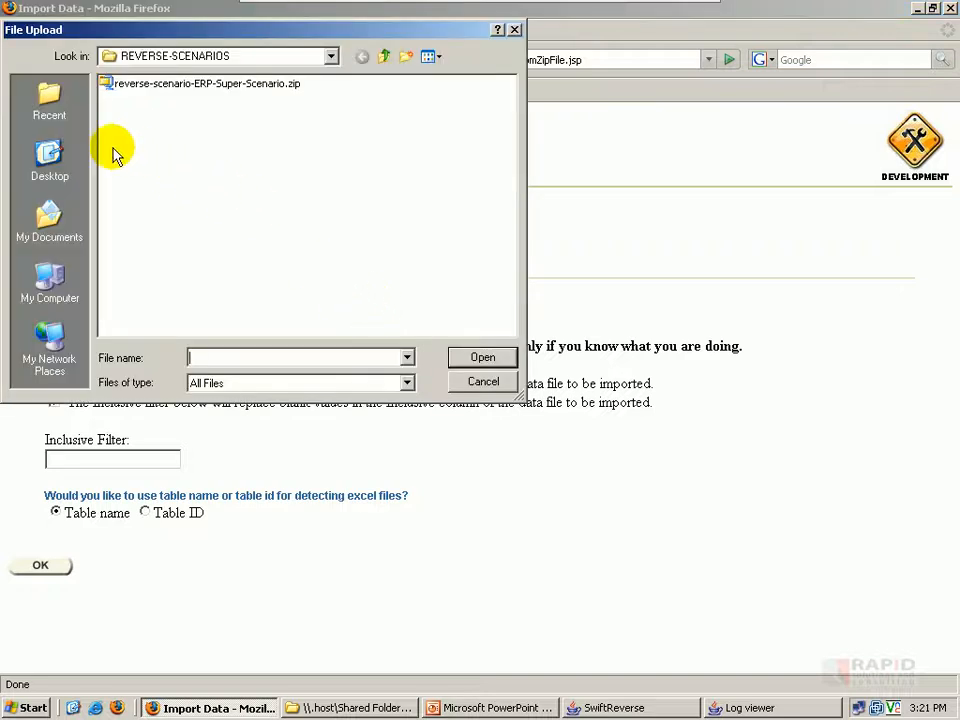
click(386, 57)
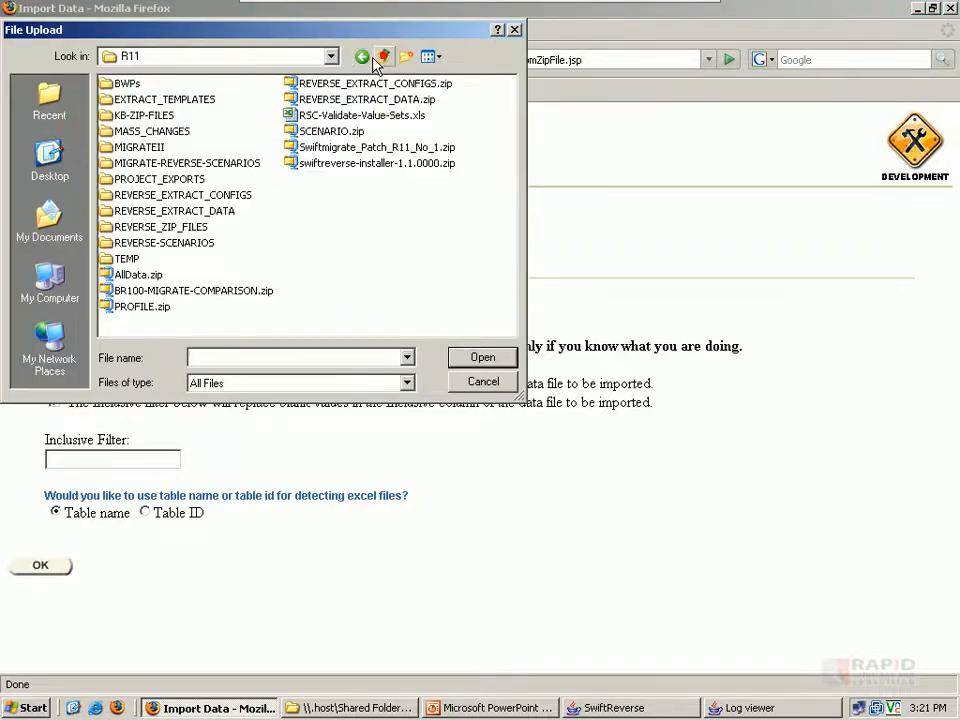
click(318, 83)
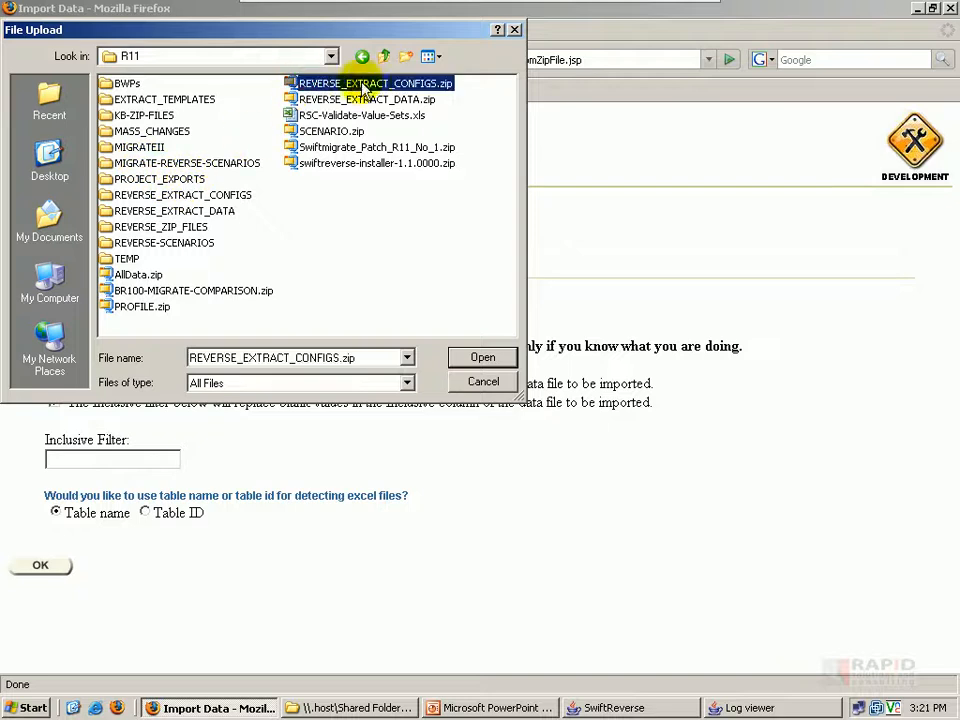
click(478, 355)
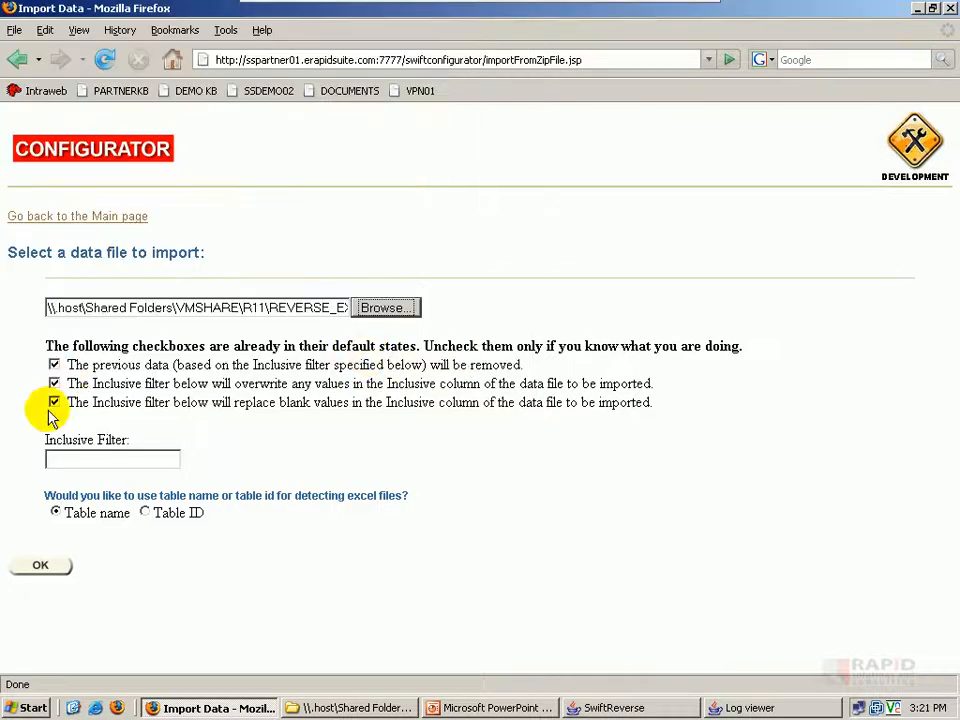
Set the Inclusive Filter to REVERSE.V01 and run the data import, keeping the default options
click(64, 461)
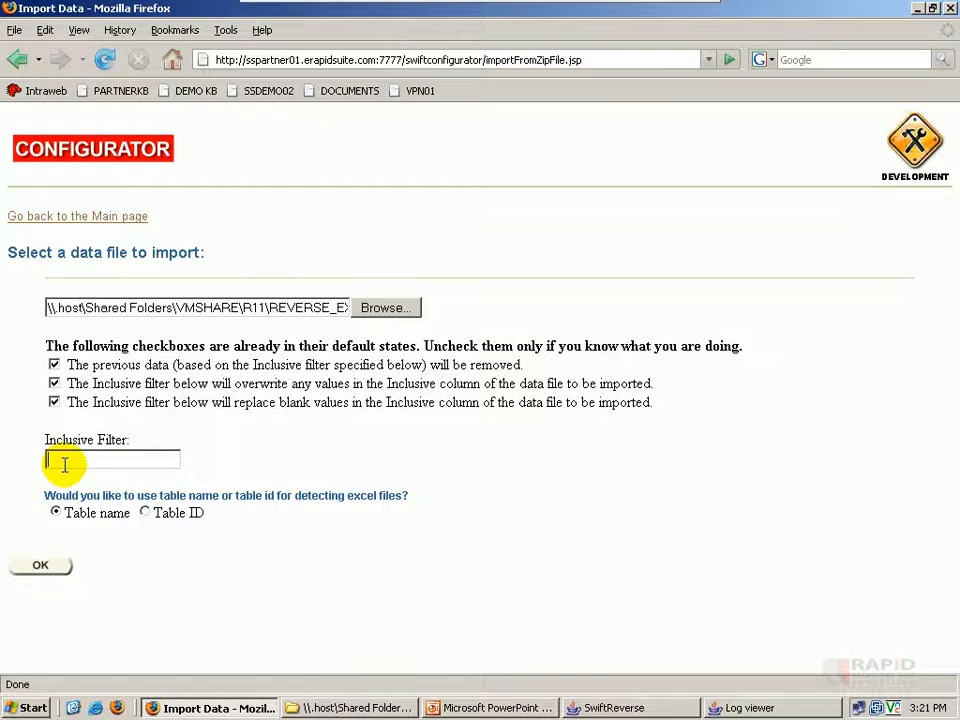
text(r)
key(BackSpace)
text(REVERSE)
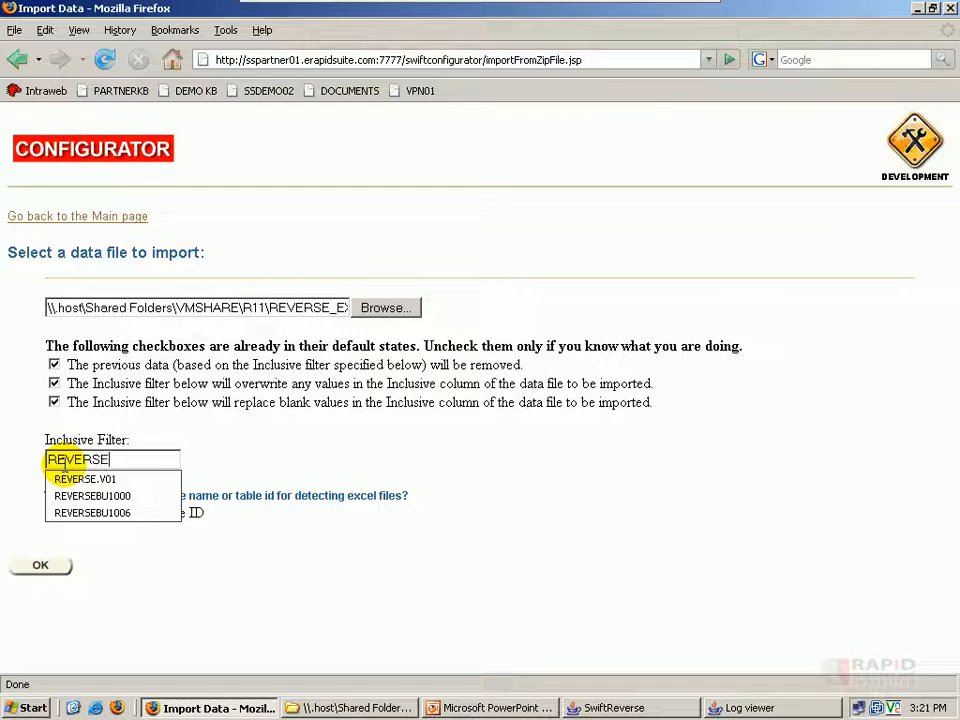
text(.V01)
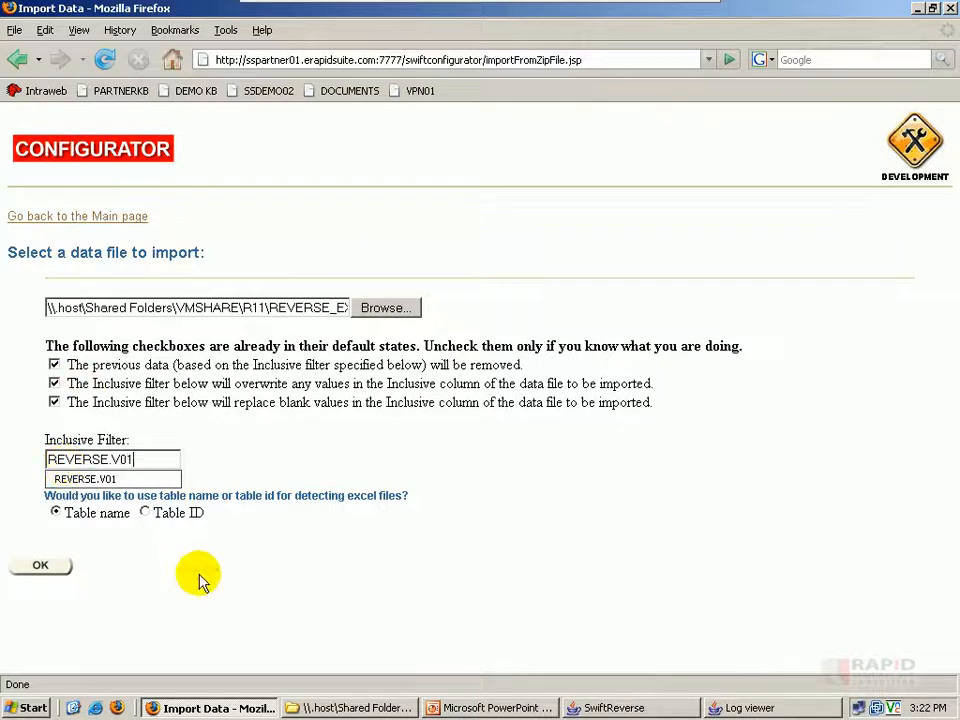
click(40, 565)
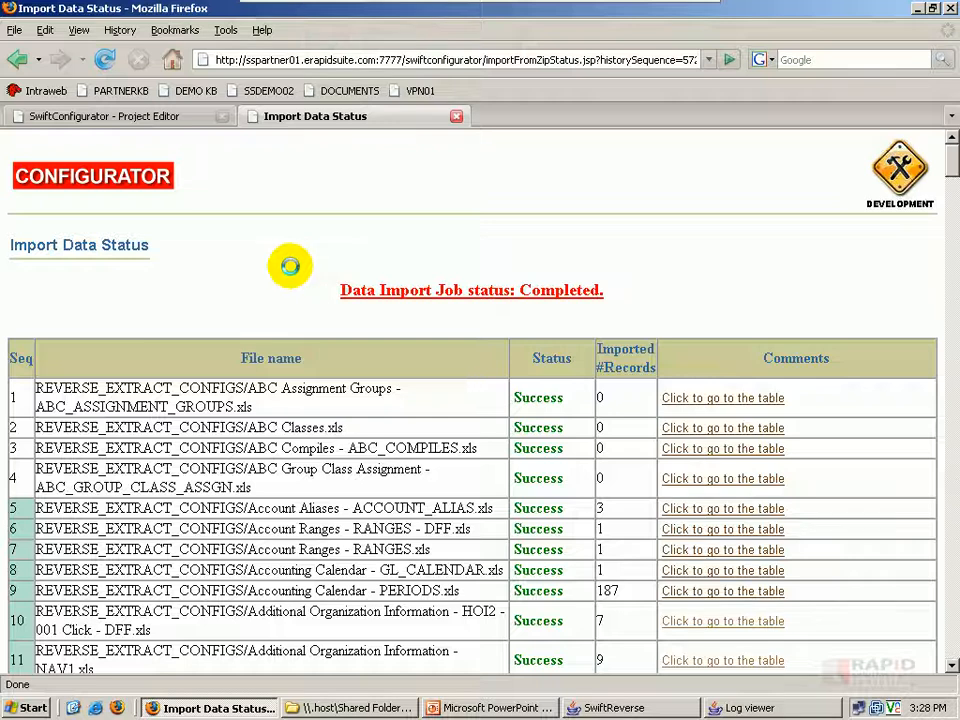
click(272, 264)
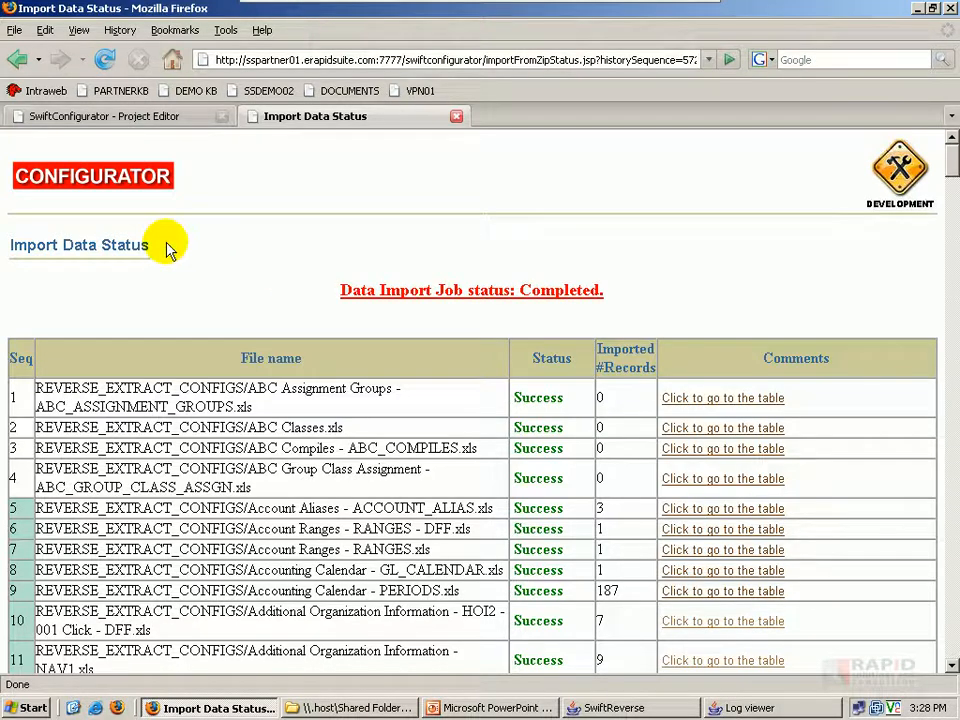